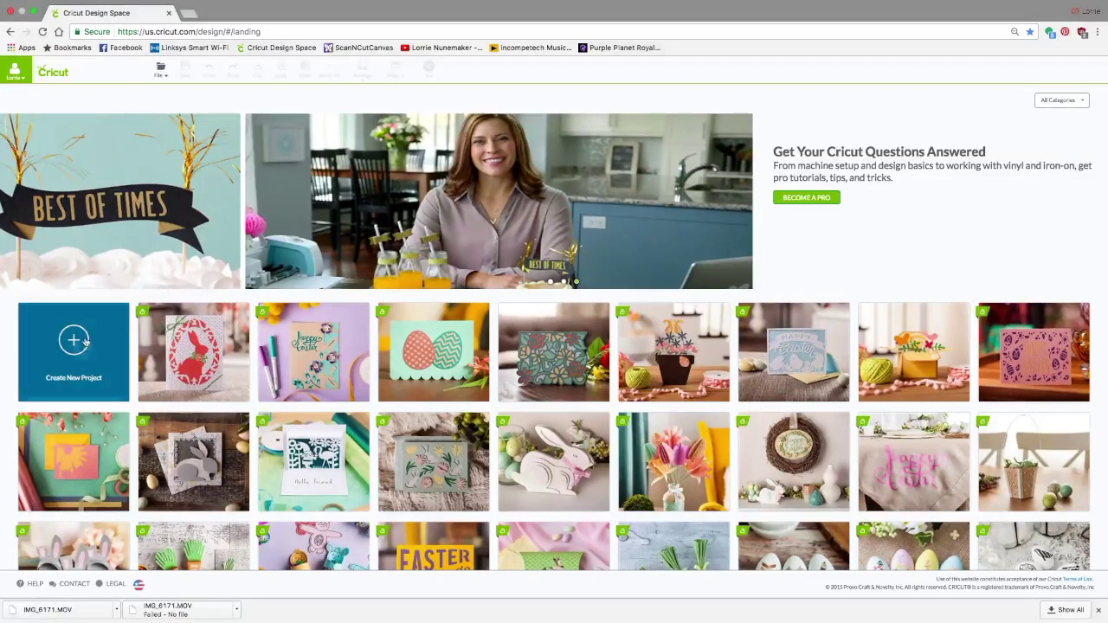
Step: Start a new blank project and go to the Upload Images page
left_click(78, 338)
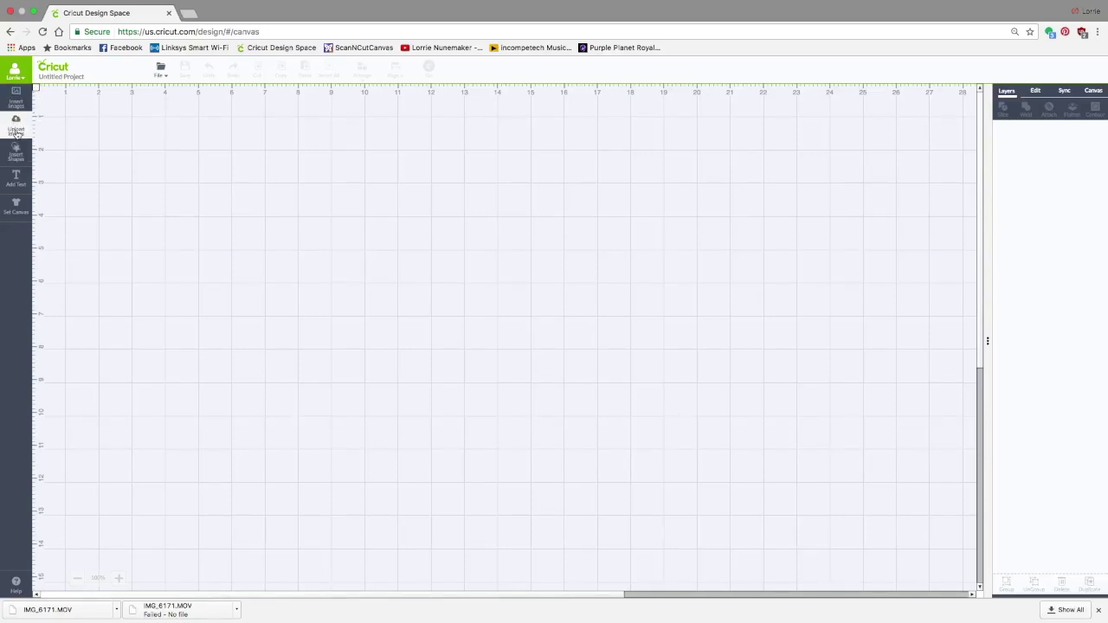
left_click(16, 133)
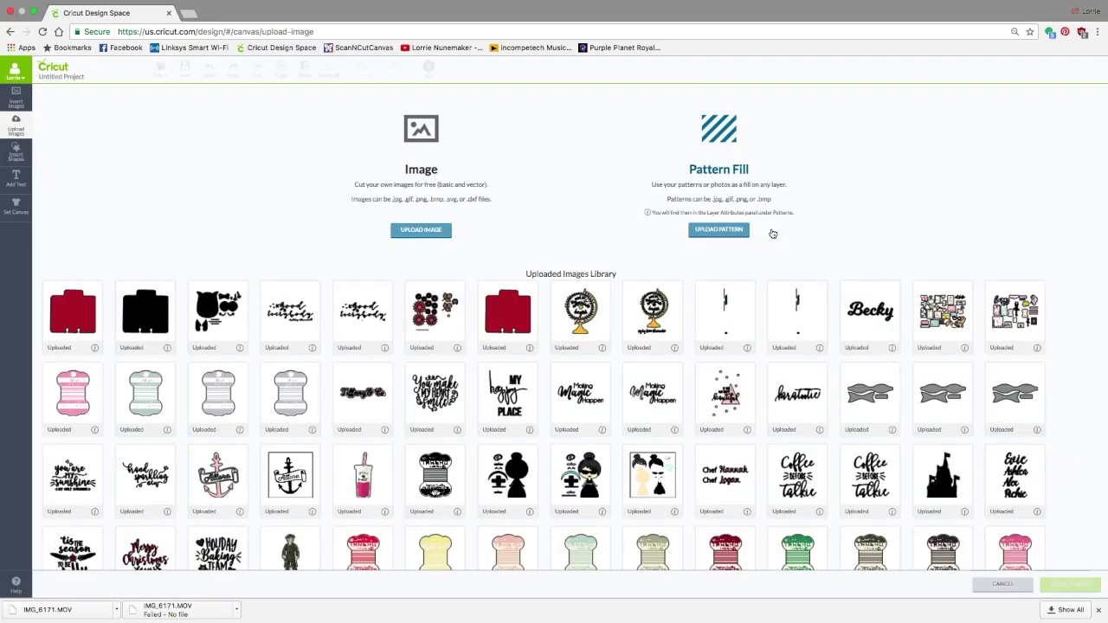
Step: Load the black-and-white child photo from Documents > Photos for print as a new pattern fill
left_click(717, 230)
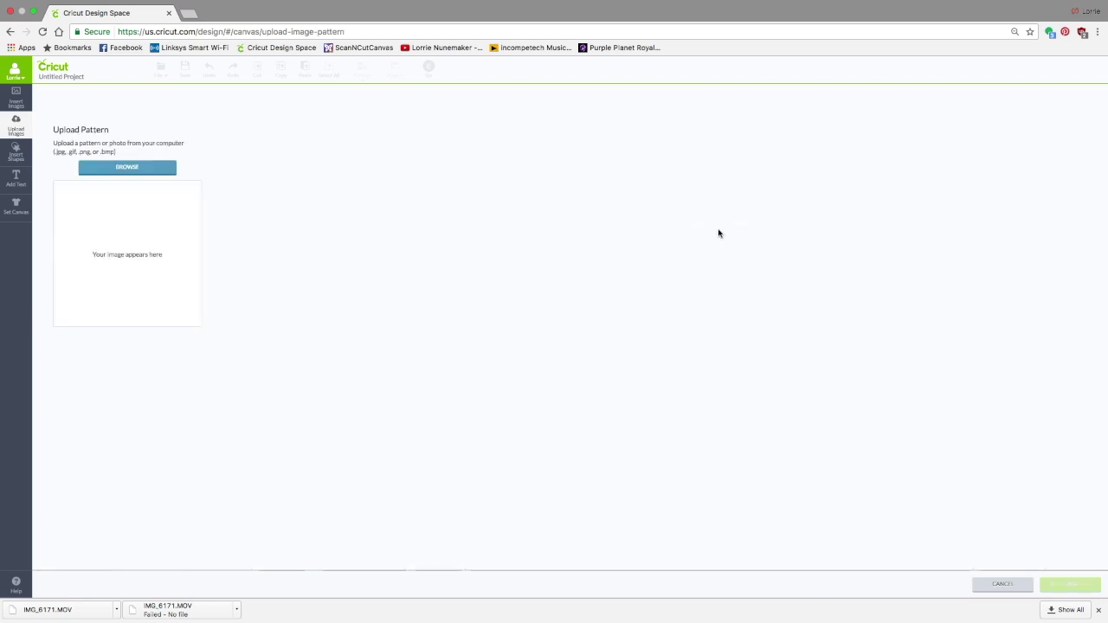
left_click(120, 169)
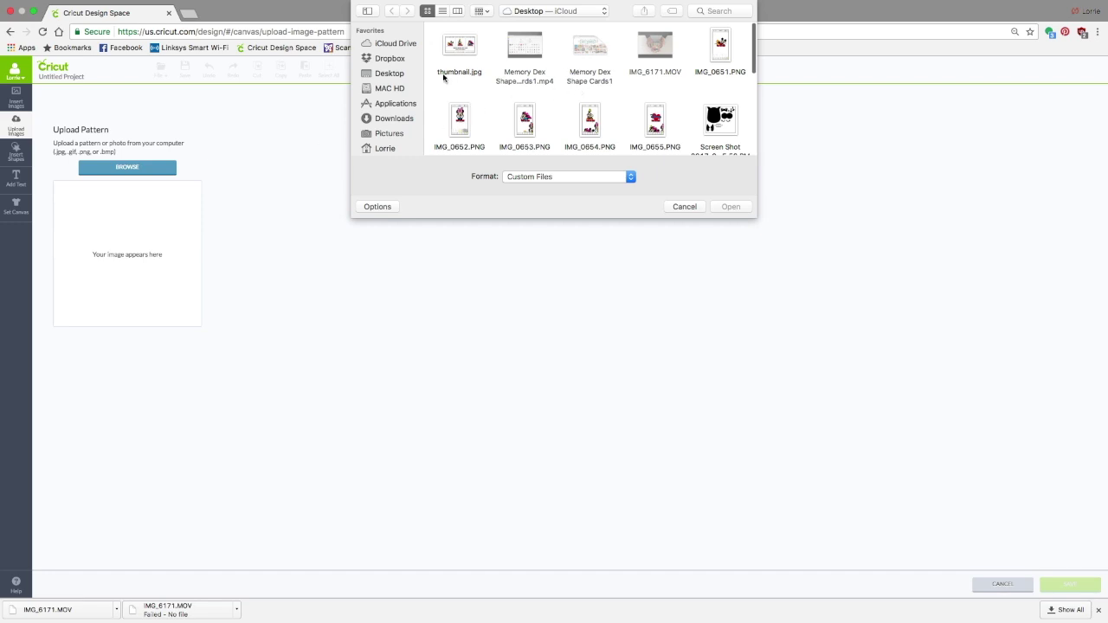
scroll(407, 100, "down", 3)
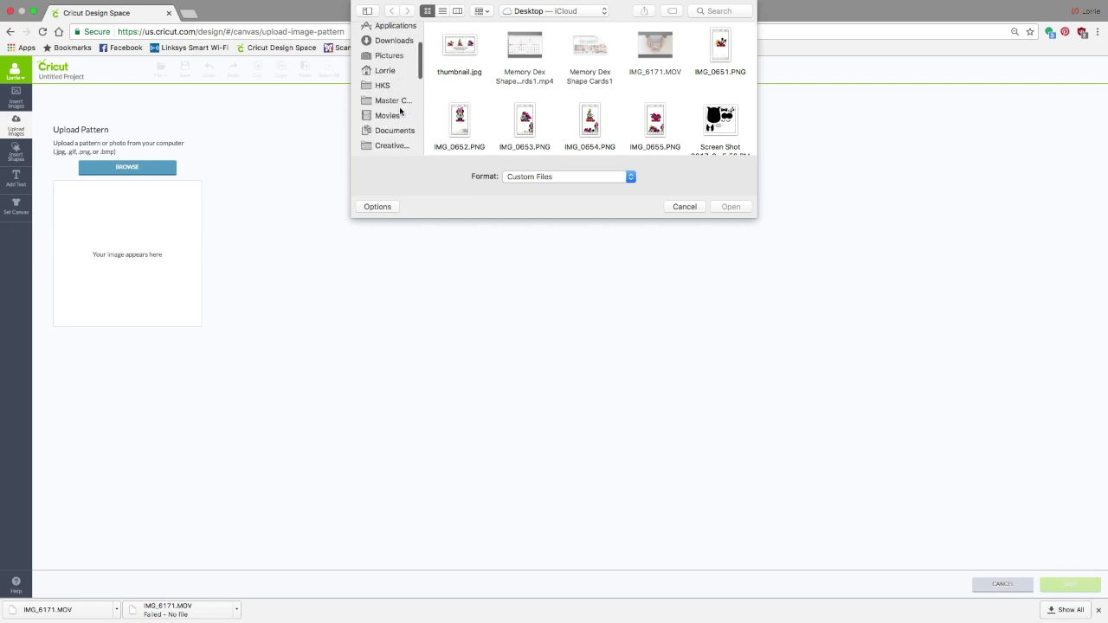
scroll(400, 110, "down", 2)
left_click(401, 100)
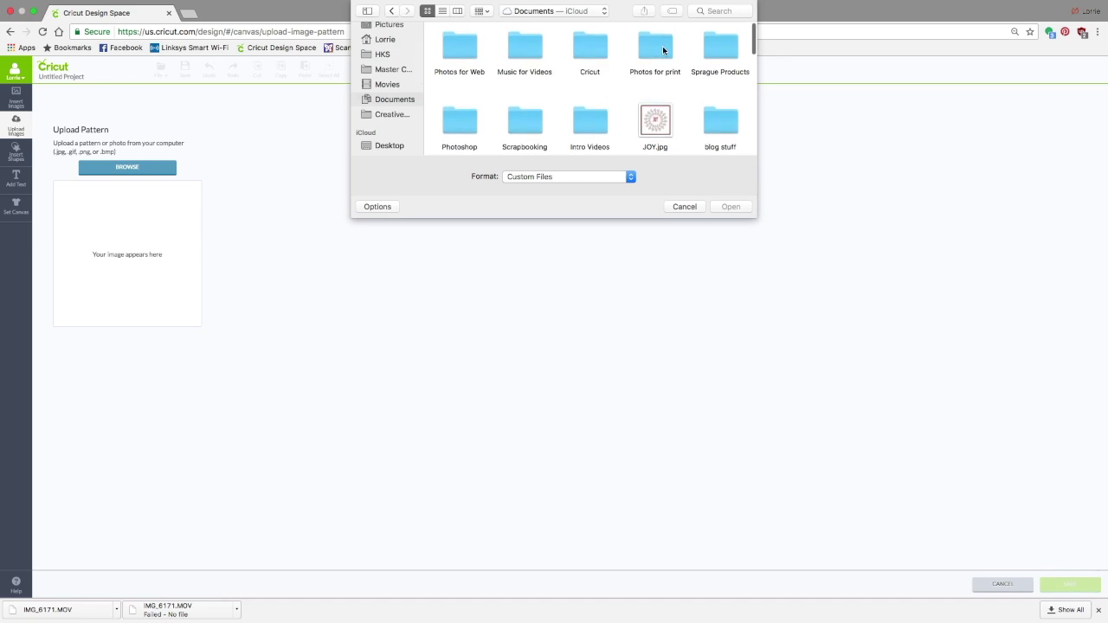
double_click(663, 47)
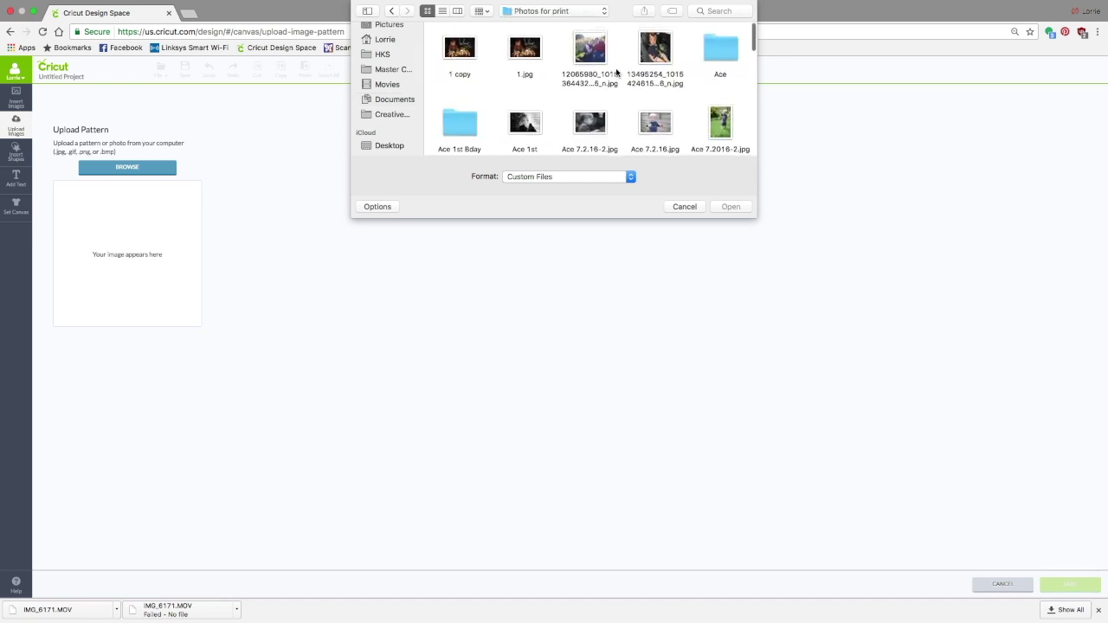
scroll(636, 100, "down", 1)
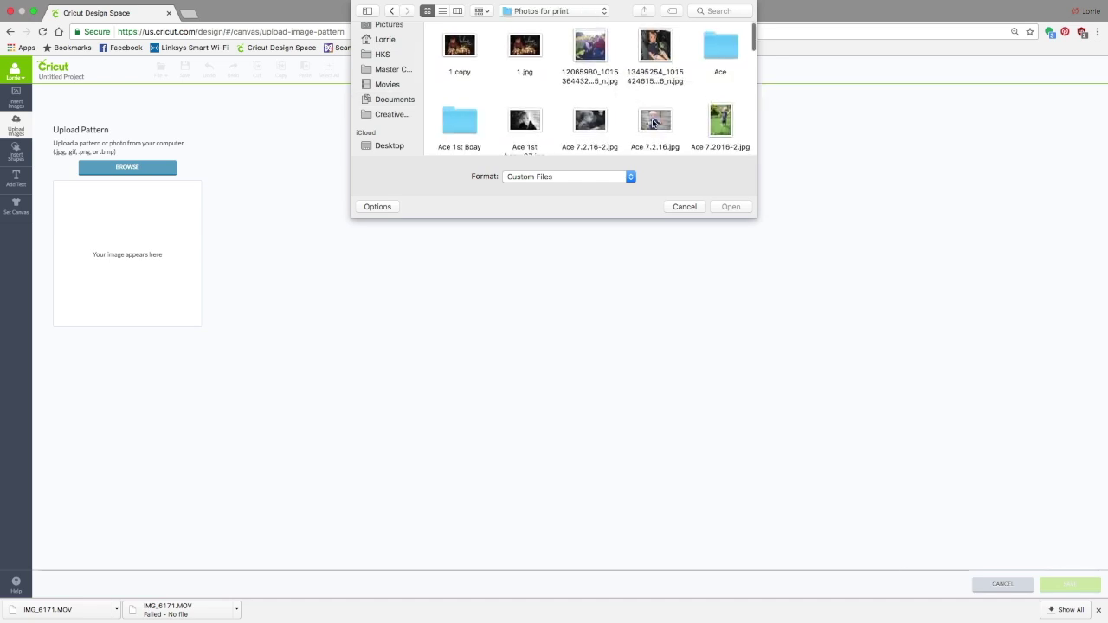
left_click(530, 124)
left_click(731, 207)
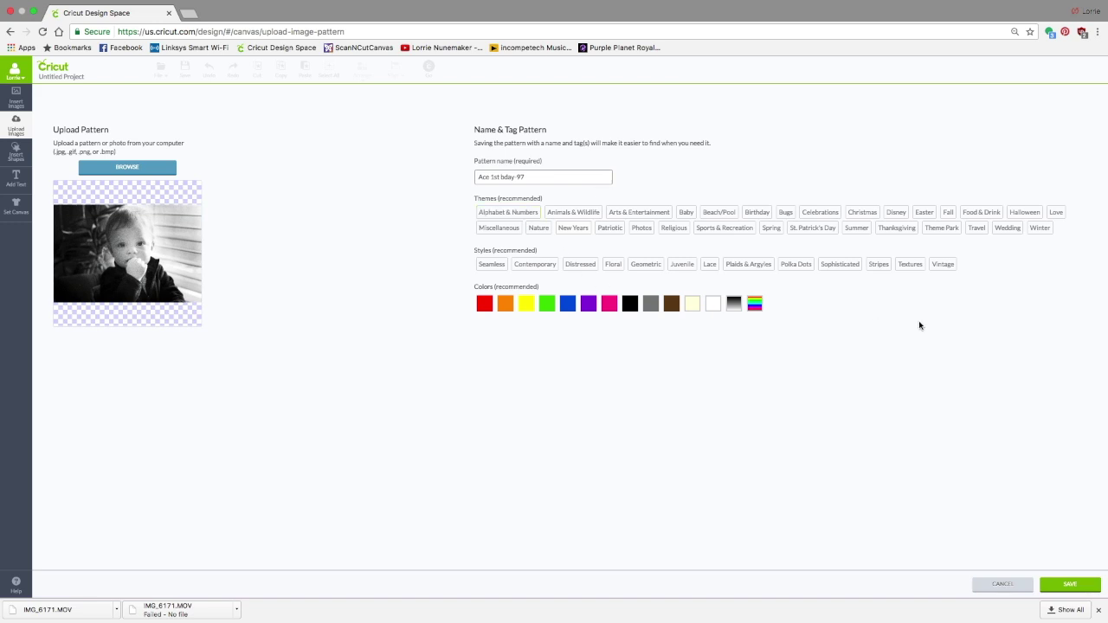
Step: Save the child photo as an uploaded pattern and return to the empty canvas
left_click(1061, 588)
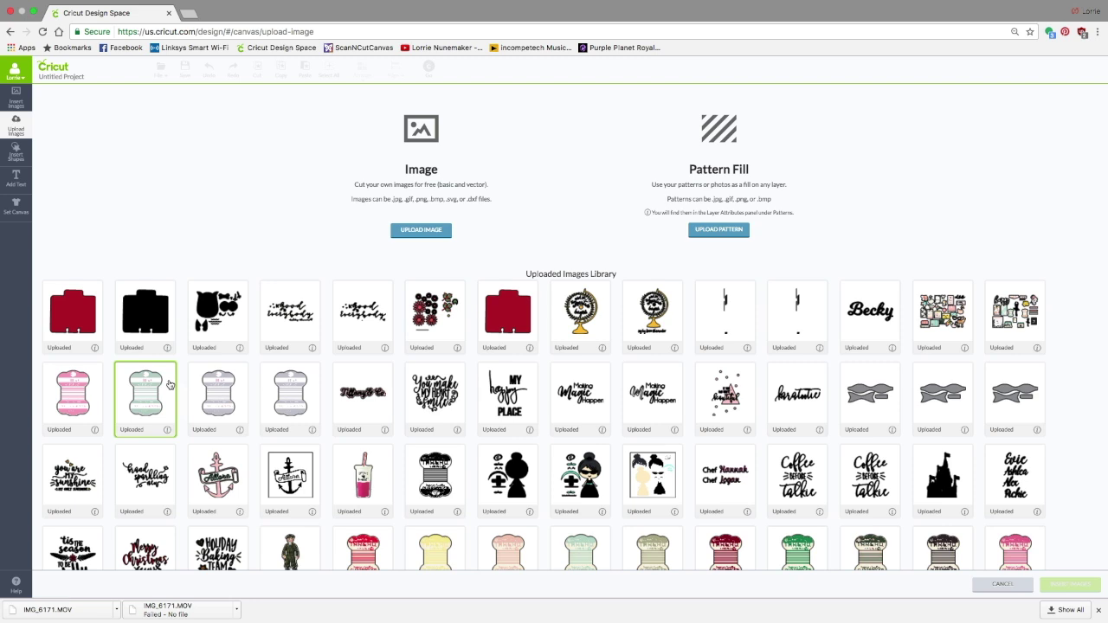
left_click(1002, 585)
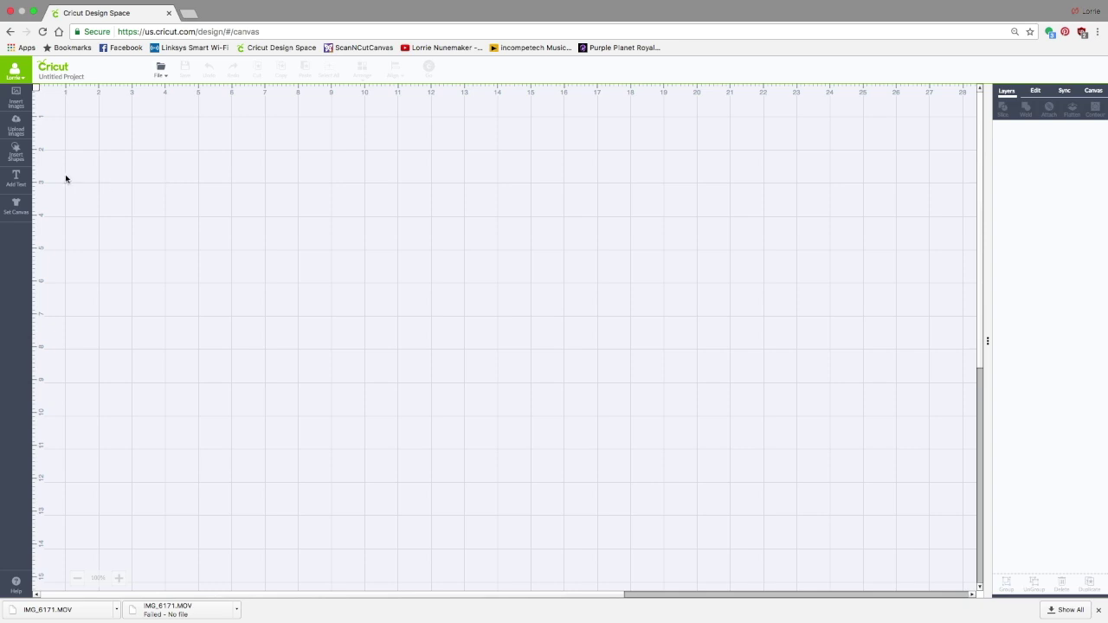
Step: Insert a Star shape, enlarge it to about 7 inches square, and move it up and right
left_click(17, 152)
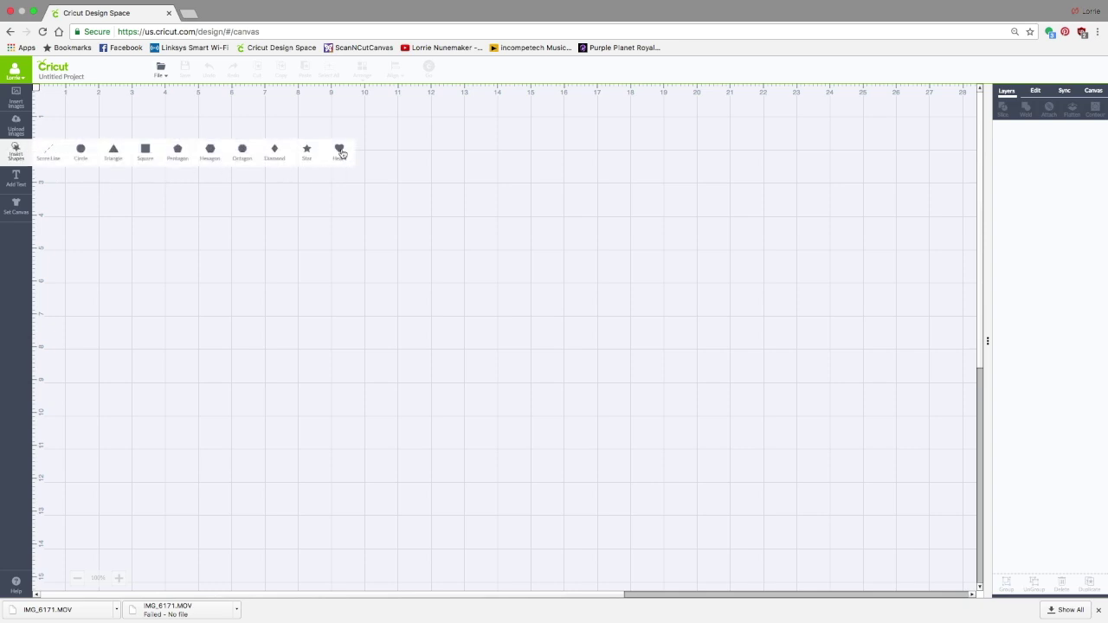
left_click(306, 151)
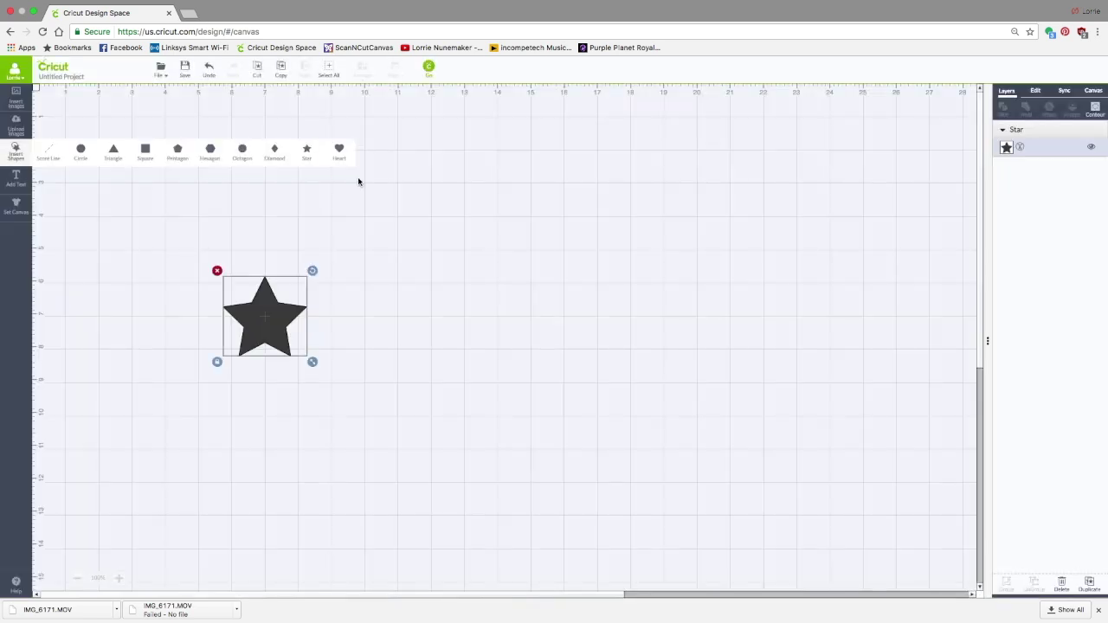
left_click_drag(316, 368, 457, 496)
left_click_drag(346, 378, 427, 247)
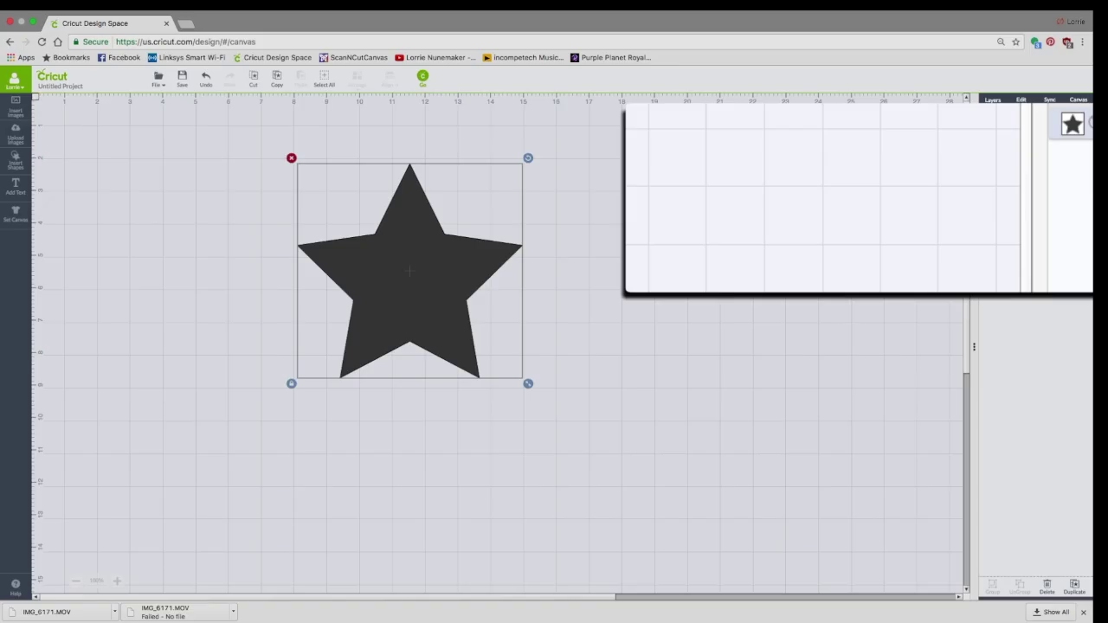
Step: Make the star a Print layer and fill it with the light blue pattern, filtered to My Patterns
left_click(1070, 125)
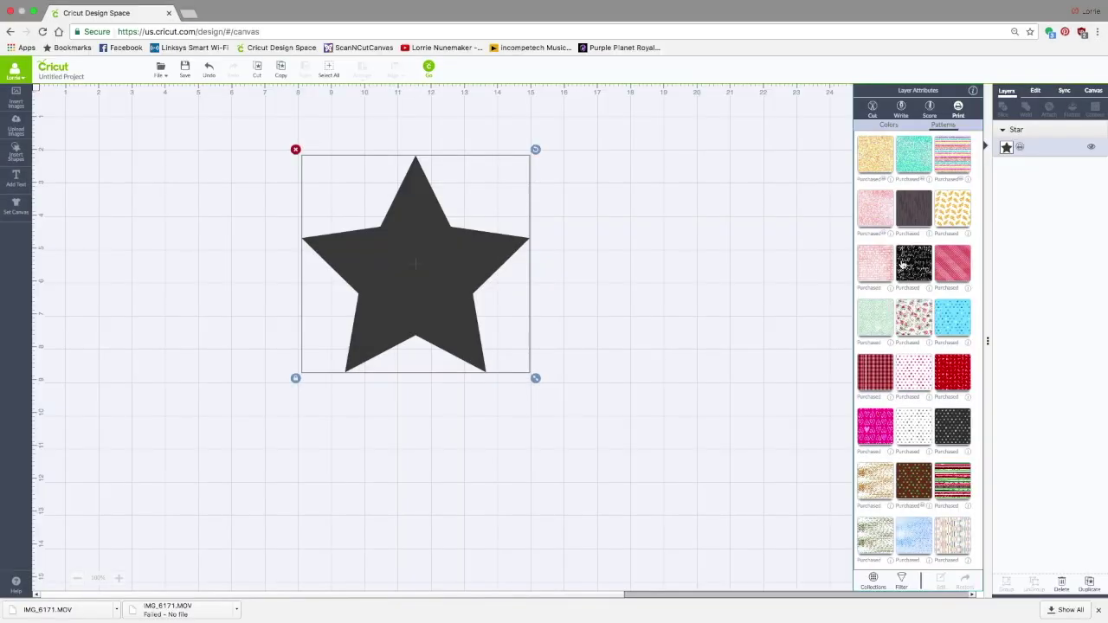
scroll(891, 266, "down", 3)
scroll(902, 268, "down", 5)
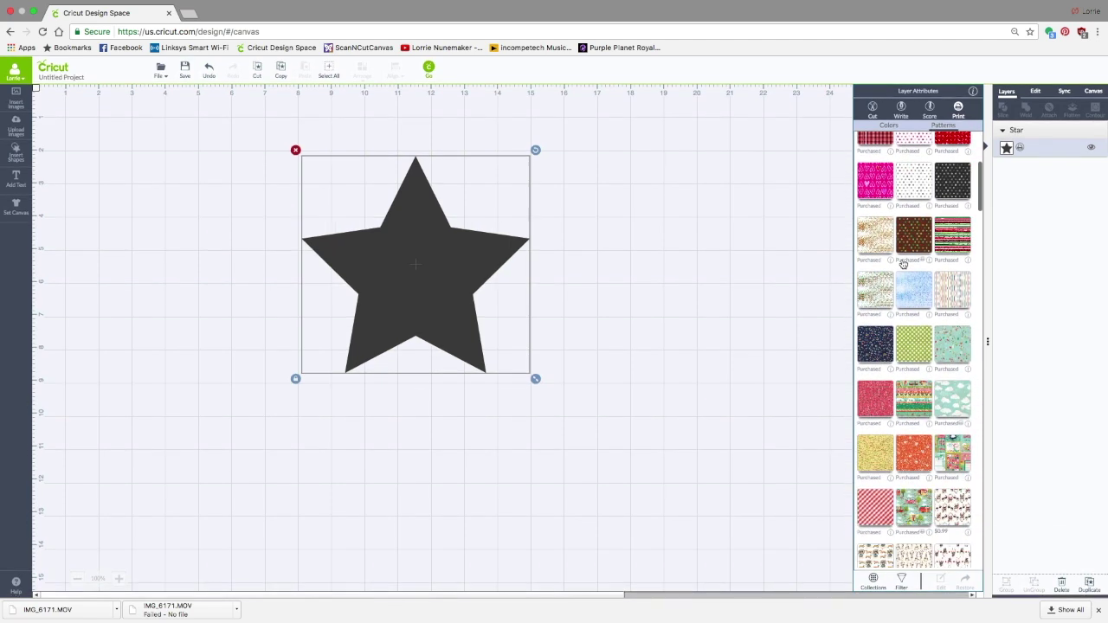
left_click(902, 580)
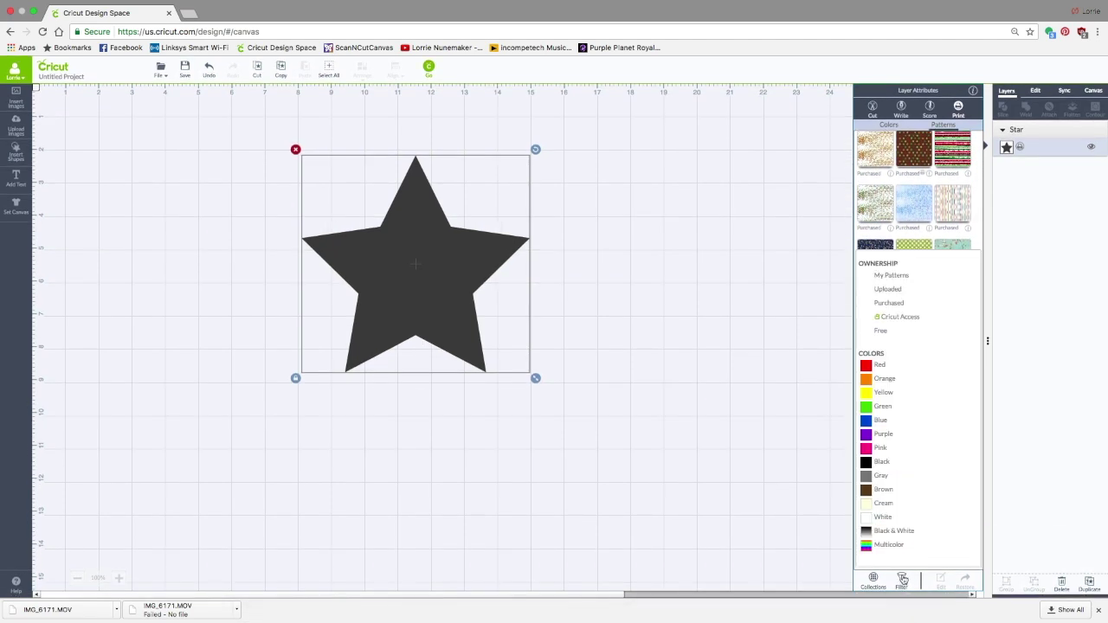
left_click(893, 277)
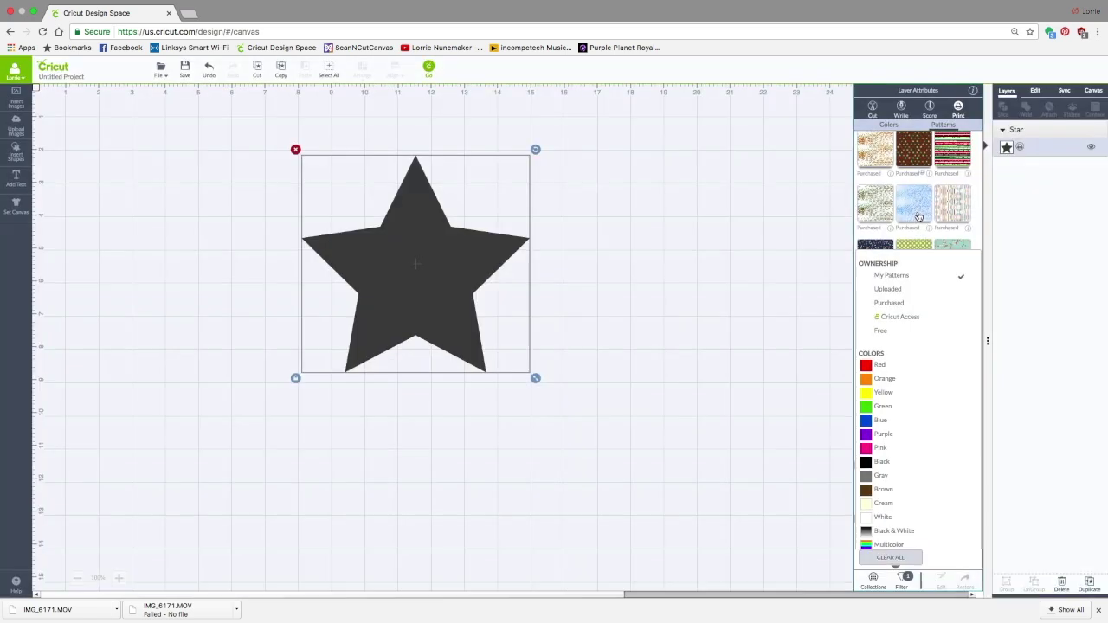
left_click(919, 218)
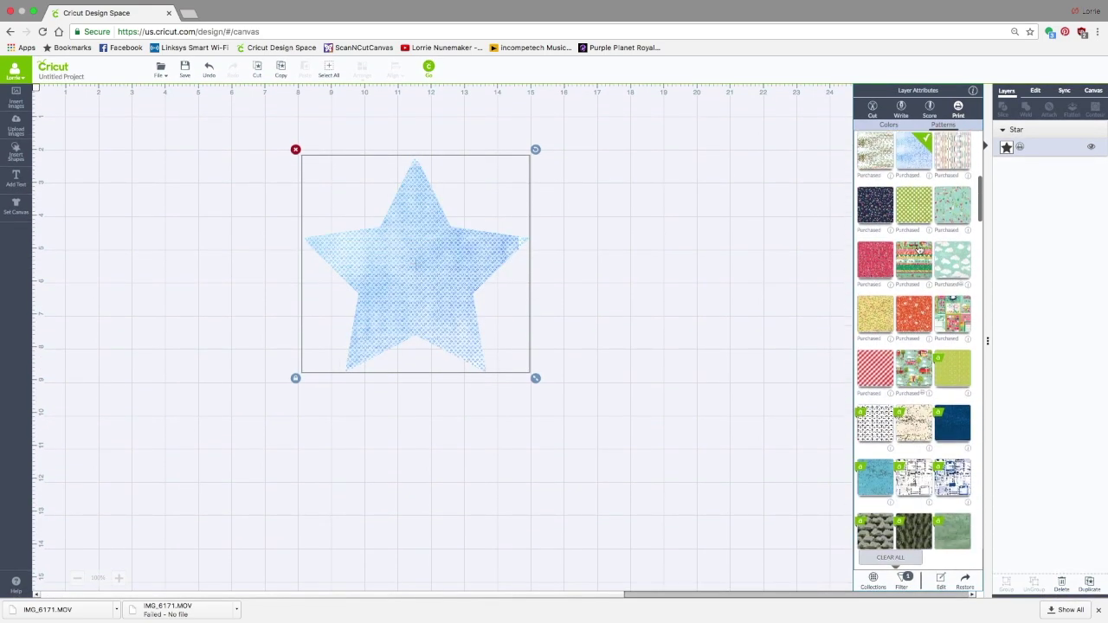
scroll(918, 250, "down", 10)
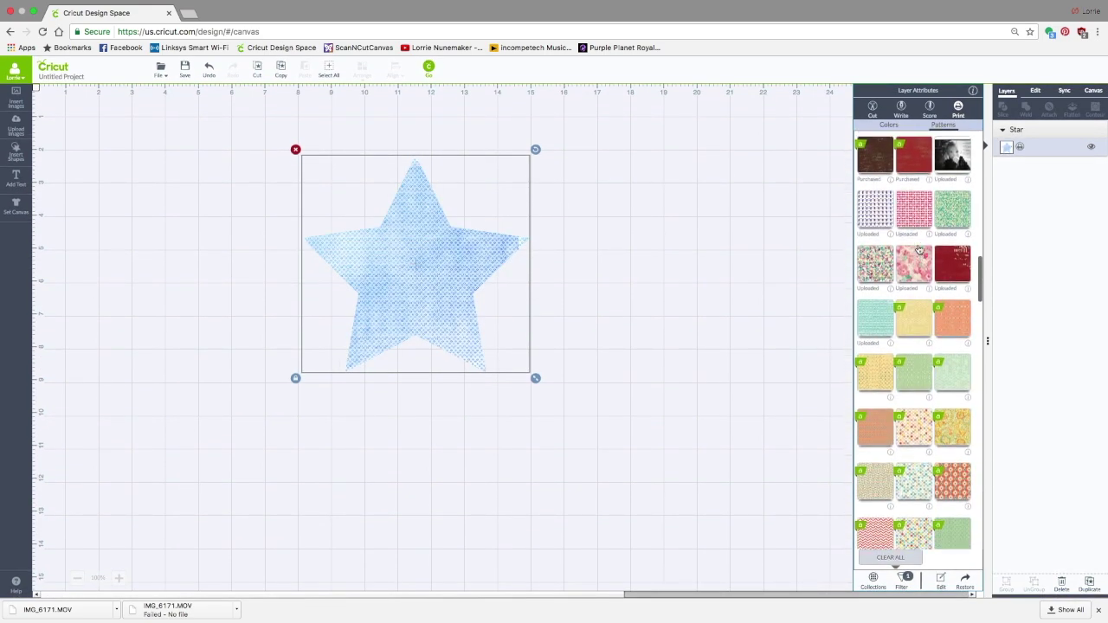
scroll(918, 251, "up", 3)
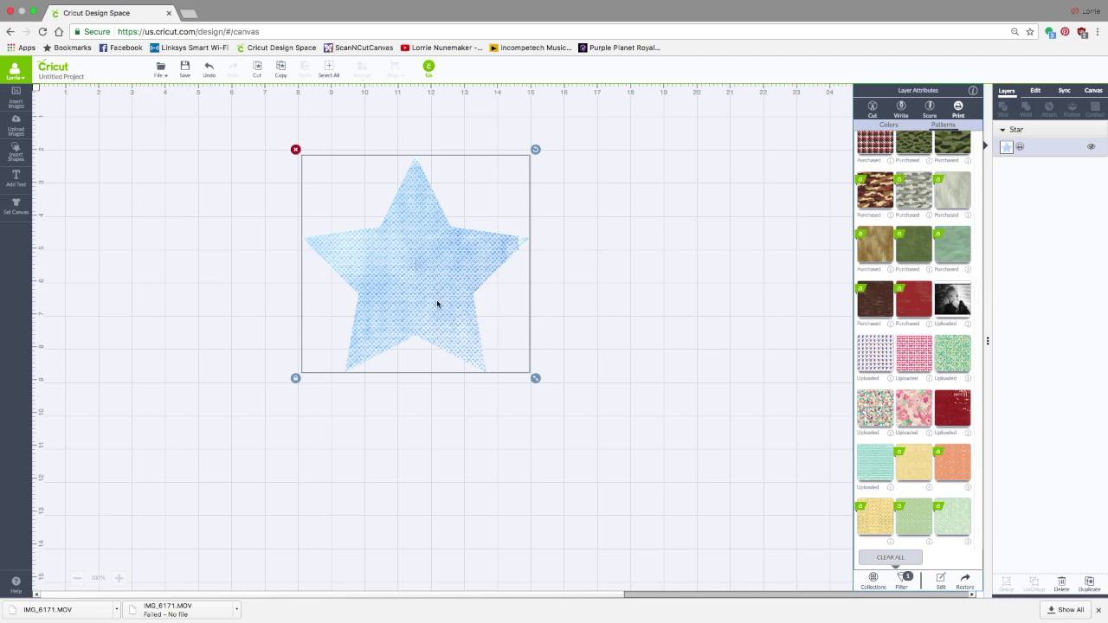
Step: Swap the star's fill to the child photo pattern and nudge the star slightly lower
left_click(952, 302)
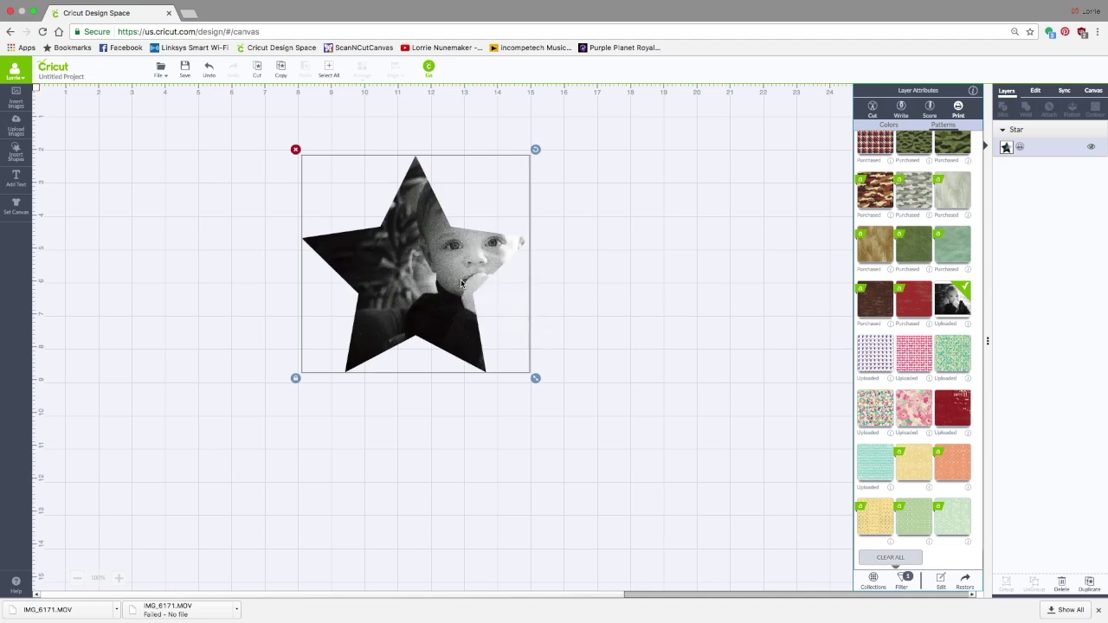
mouse_move(461, 283)
left_mouse_down()
mouse_move(448, 282)
mouse_move(462, 287)
left_mouse_up()
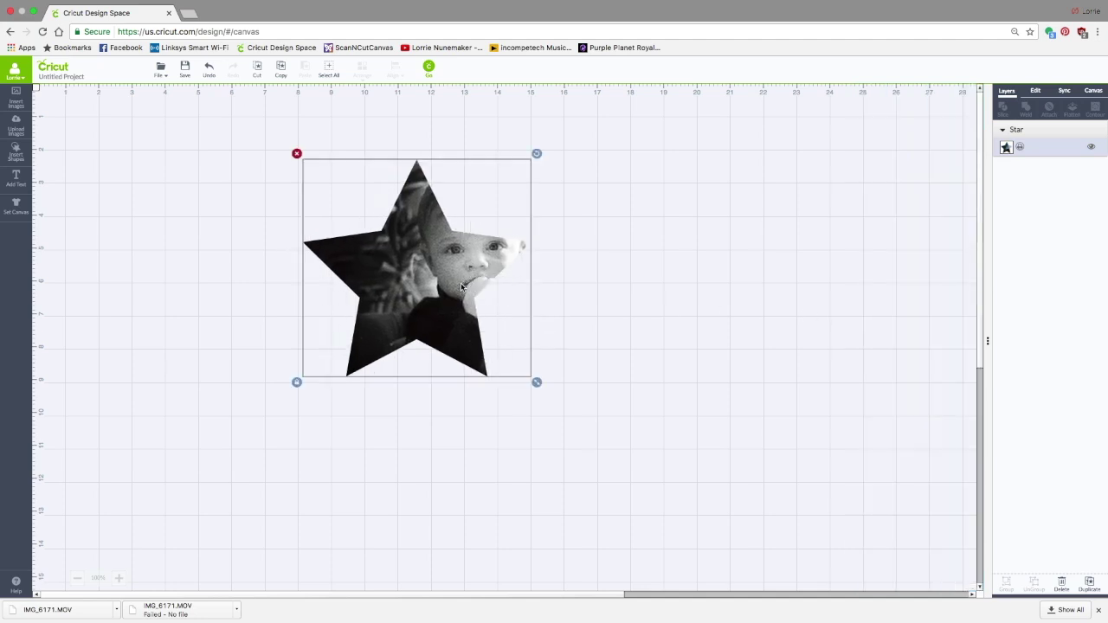
left_click(1005, 147)
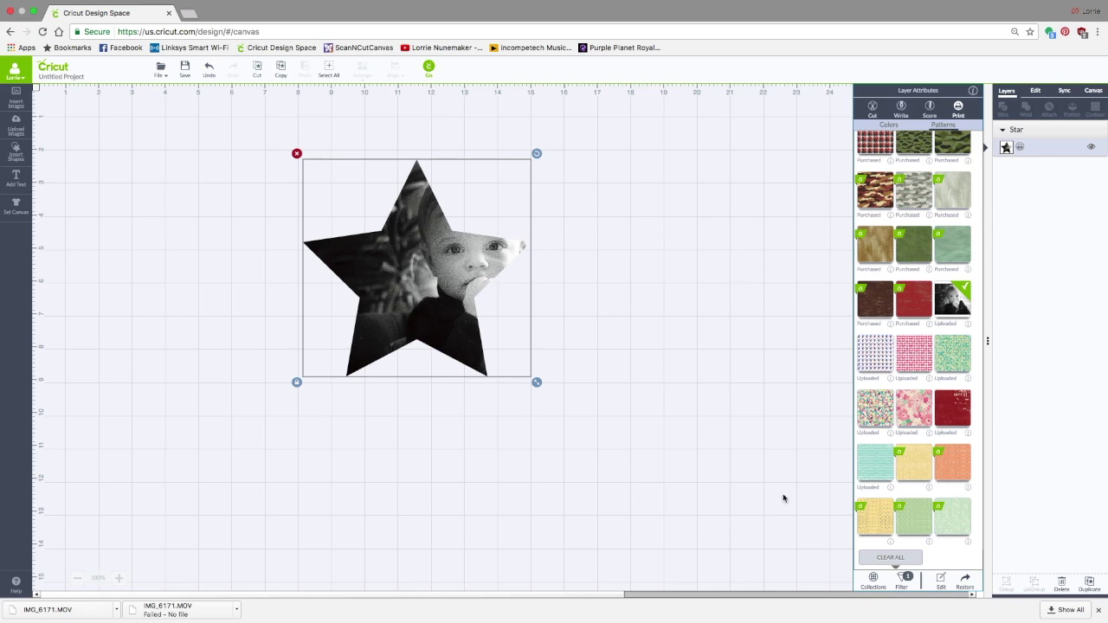
Step: In the photo pattern's Edit settings, shrink the photo slightly and pan it left inside the star
left_click(942, 582)
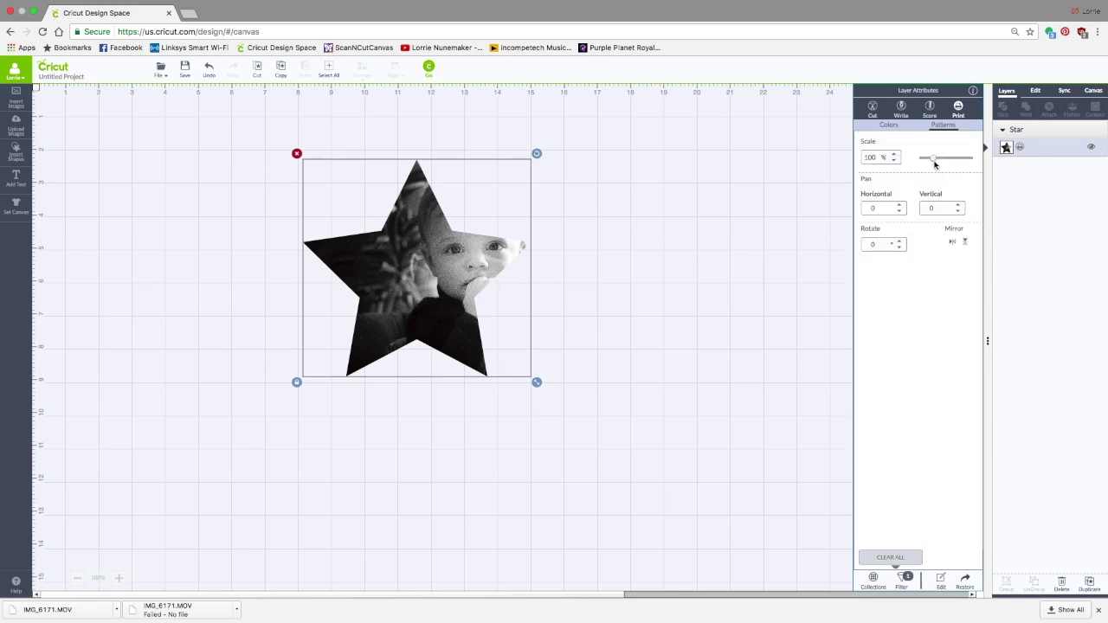
left_click_drag(934, 161, 932, 161)
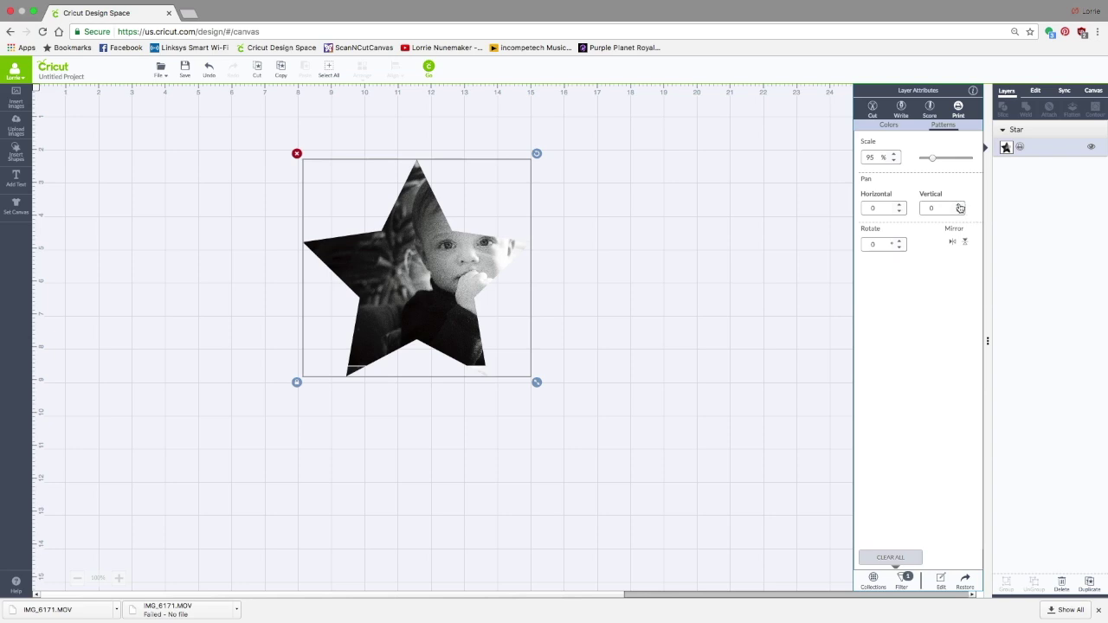
left_click(901, 206)
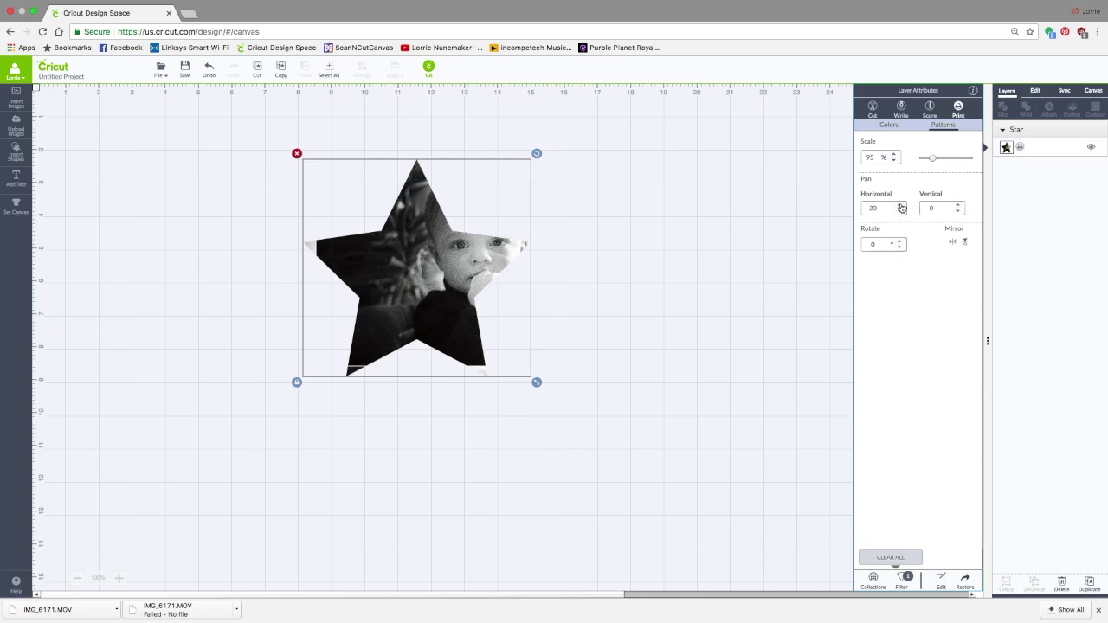
left_click(901, 206)
left_click(899, 212)
left_click(899, 212)
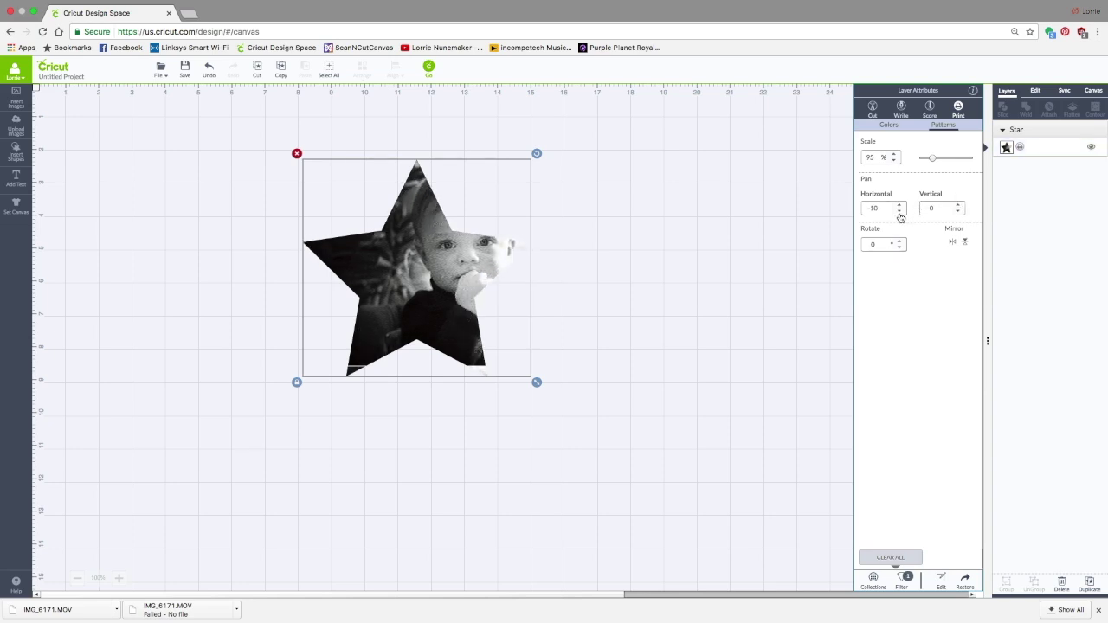
left_click(900, 212)
left_click(900, 212)
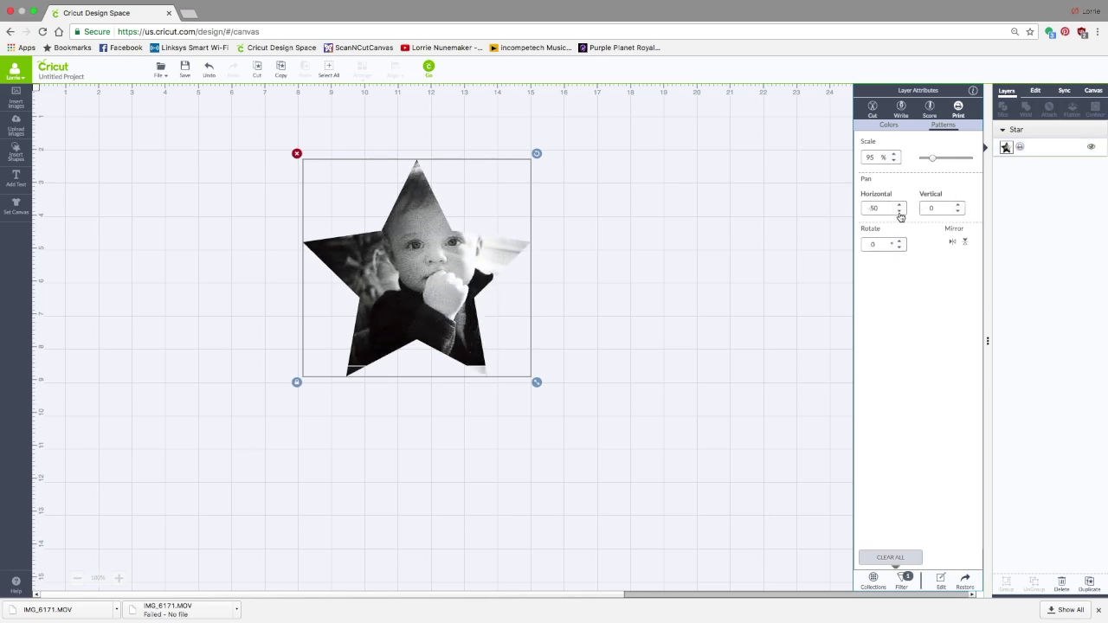
Step: Try shifting the photo vertically, return the vertical pan to 0, and shift it back right
left_click(959, 206)
left_click(959, 206)
left_click(959, 206)
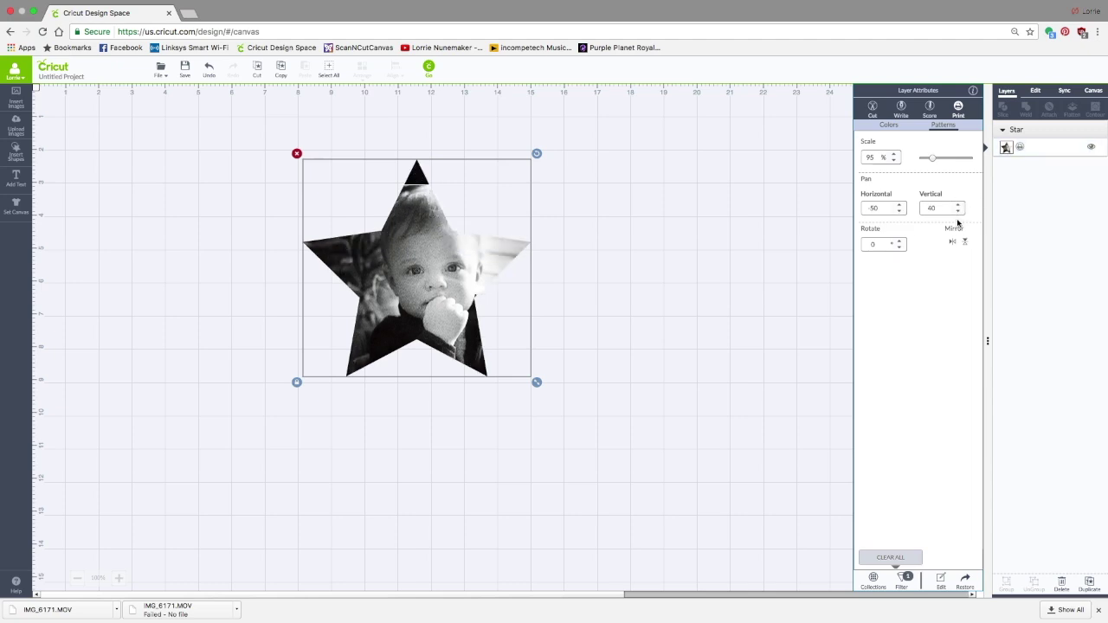
left_click(959, 214)
left_click(959, 213)
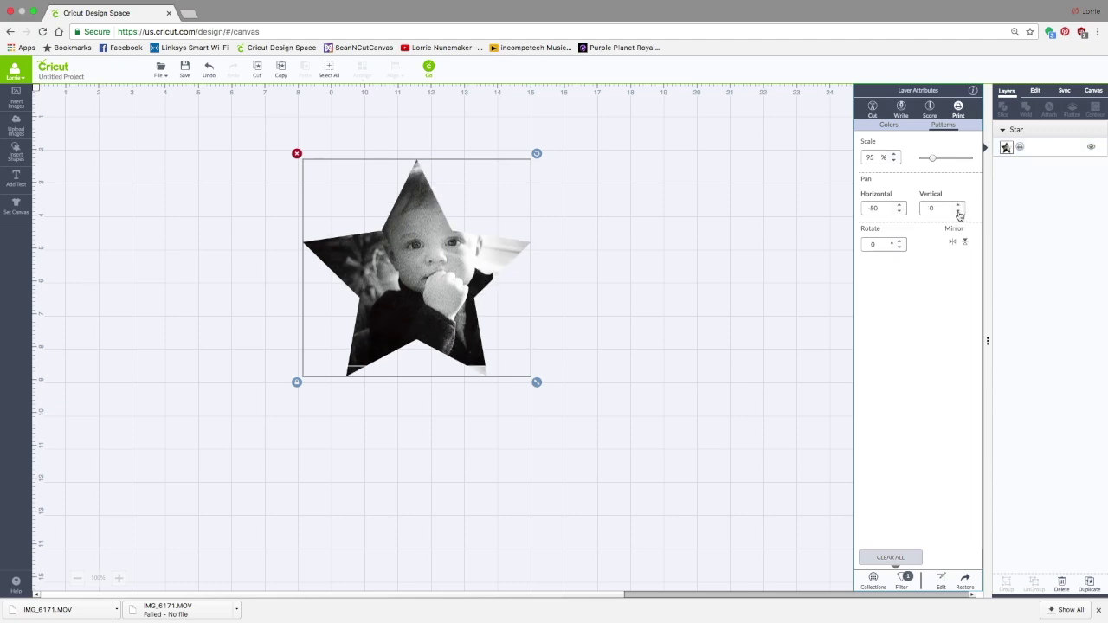
left_click(900, 206)
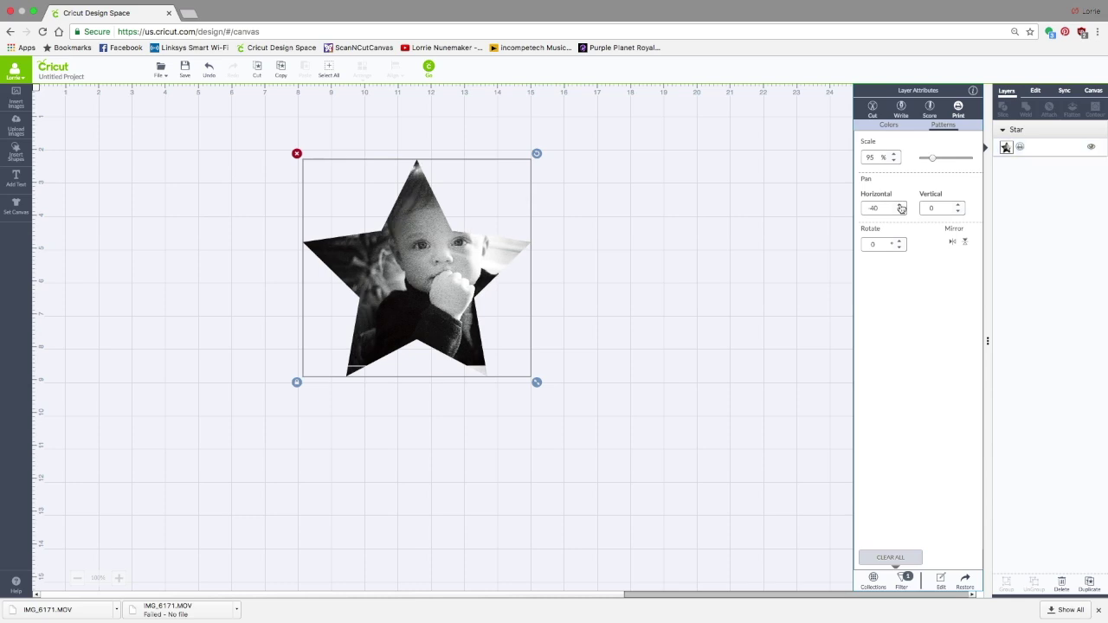
left_click(900, 206)
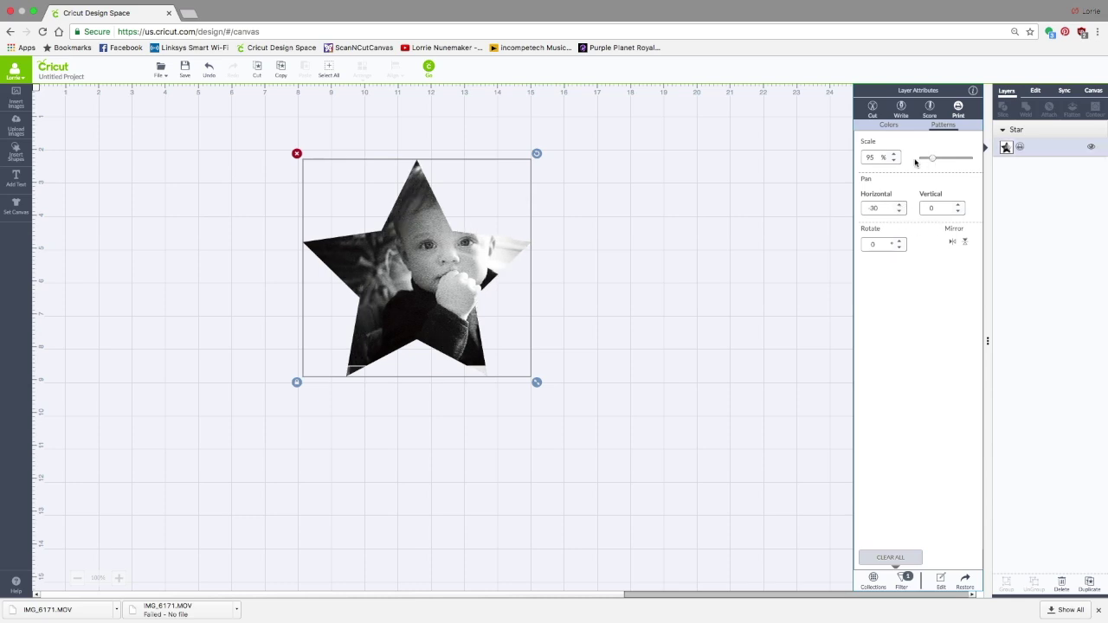
Step: Set the star's photo fill to 100% scale and horizontal pan -40, then deselect
left_click(894, 161)
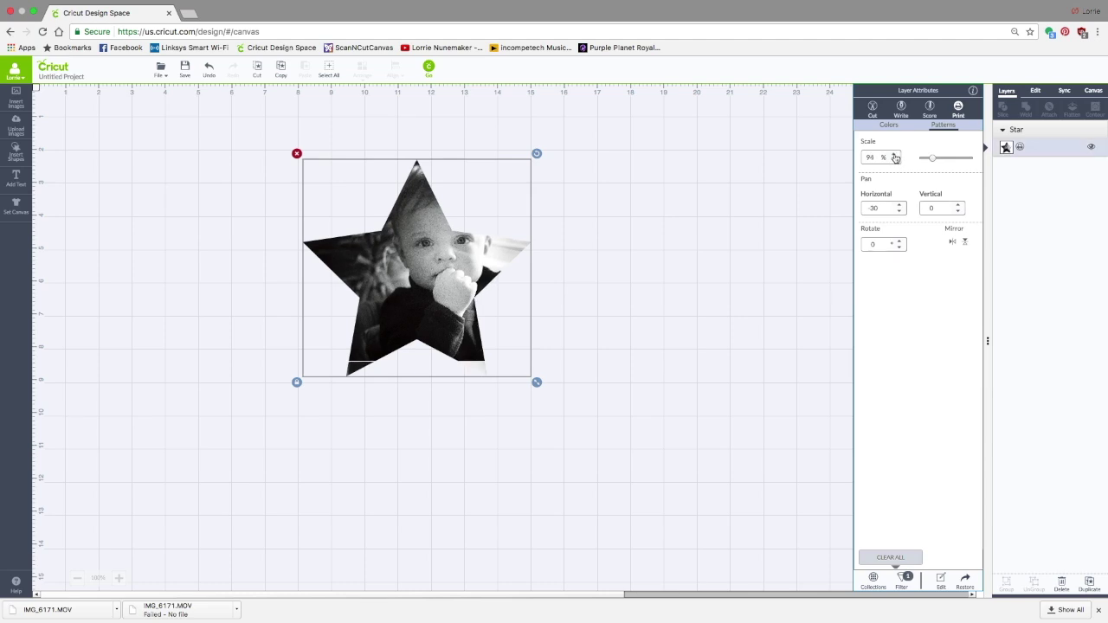
left_click(895, 156)
left_click(895, 156)
left_click(895, 156)
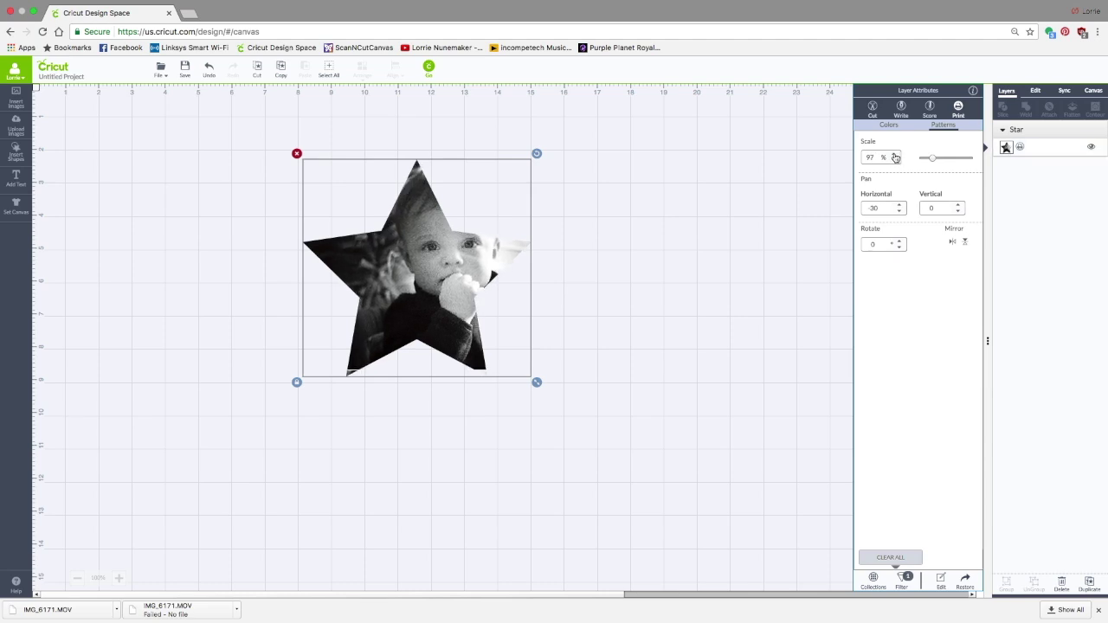
left_click(895, 156)
left_click(894, 156)
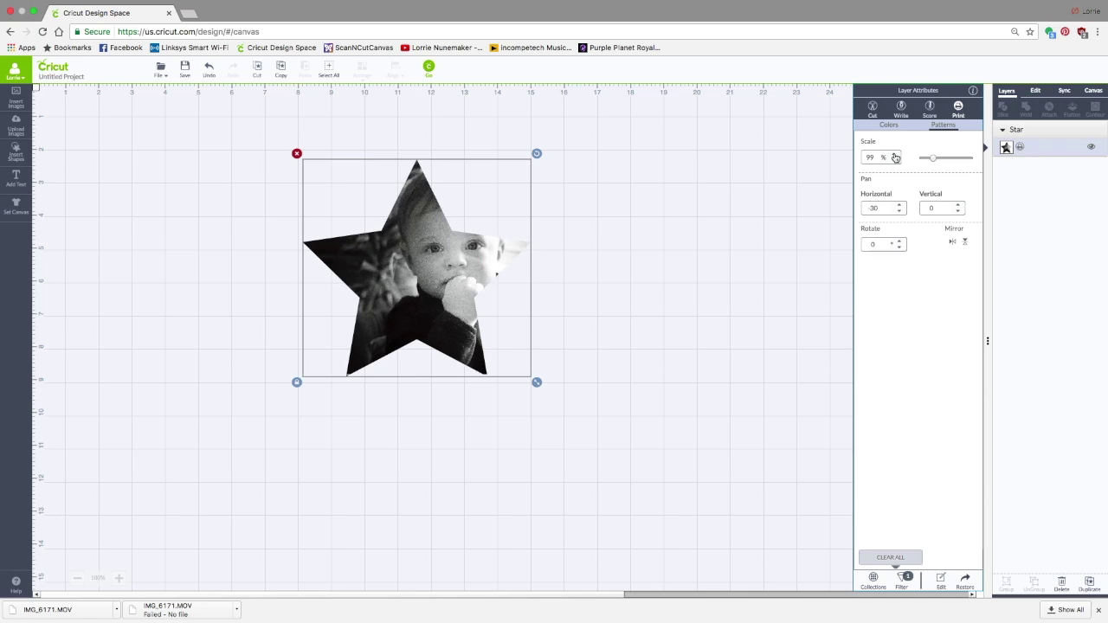
left_click(895, 155)
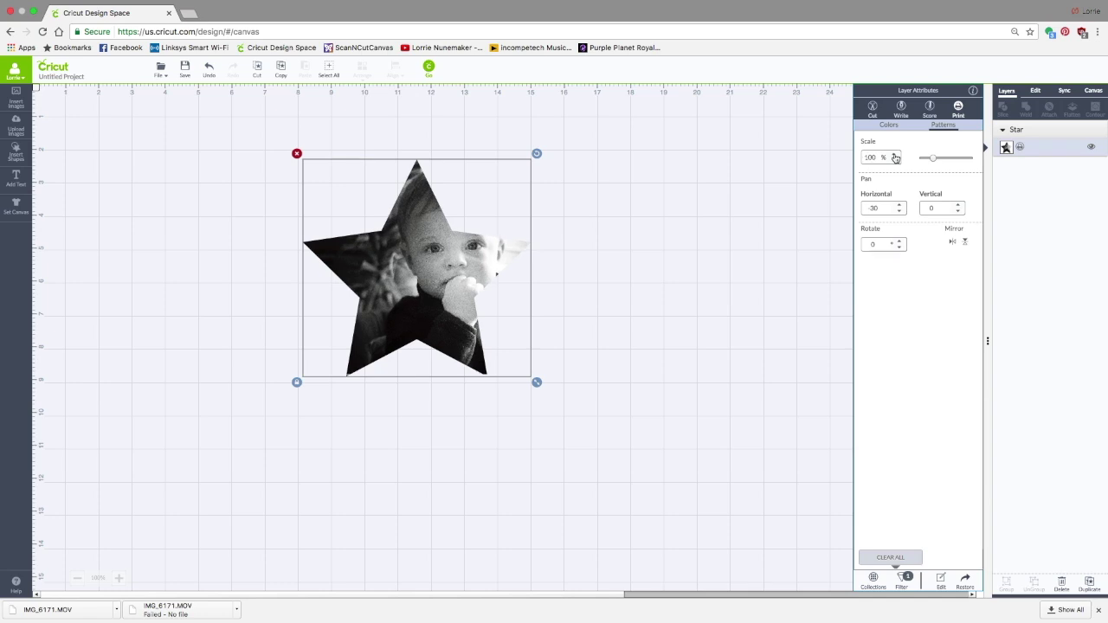
left_click(899, 212)
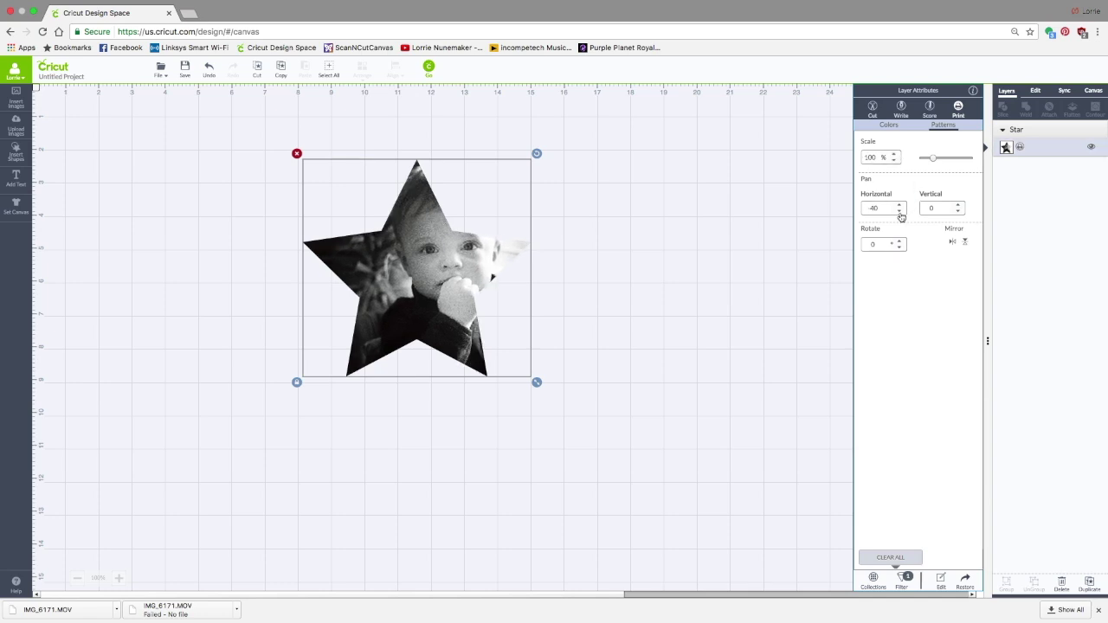
left_click(617, 326)
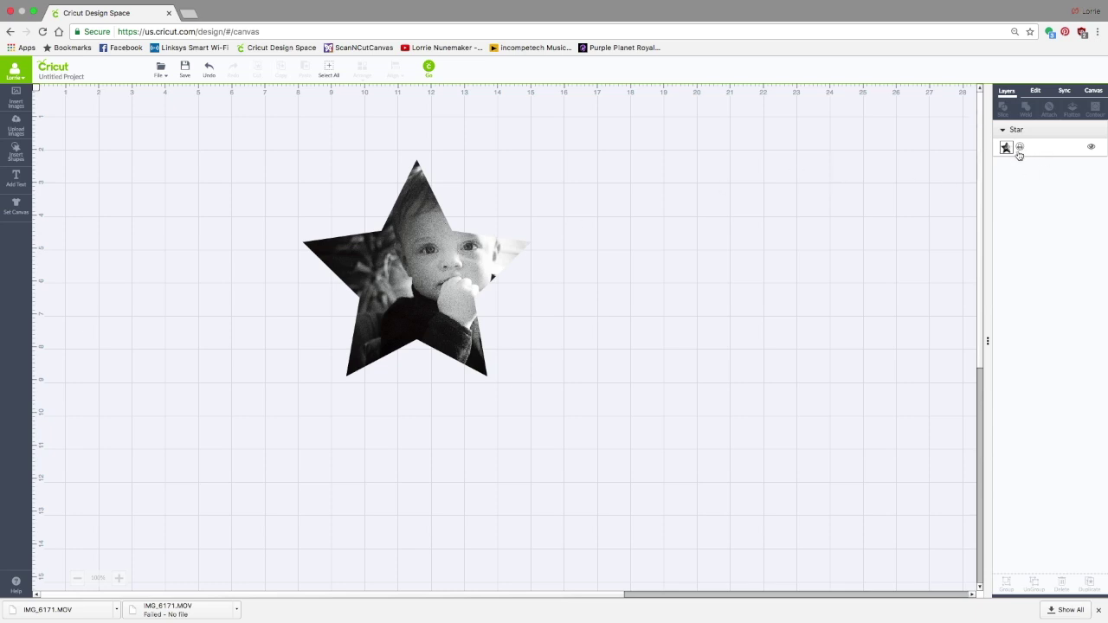
Step: Insert the Memorydex card shape as a Print layer filled with the baby photo pattern
left_click(15, 128)
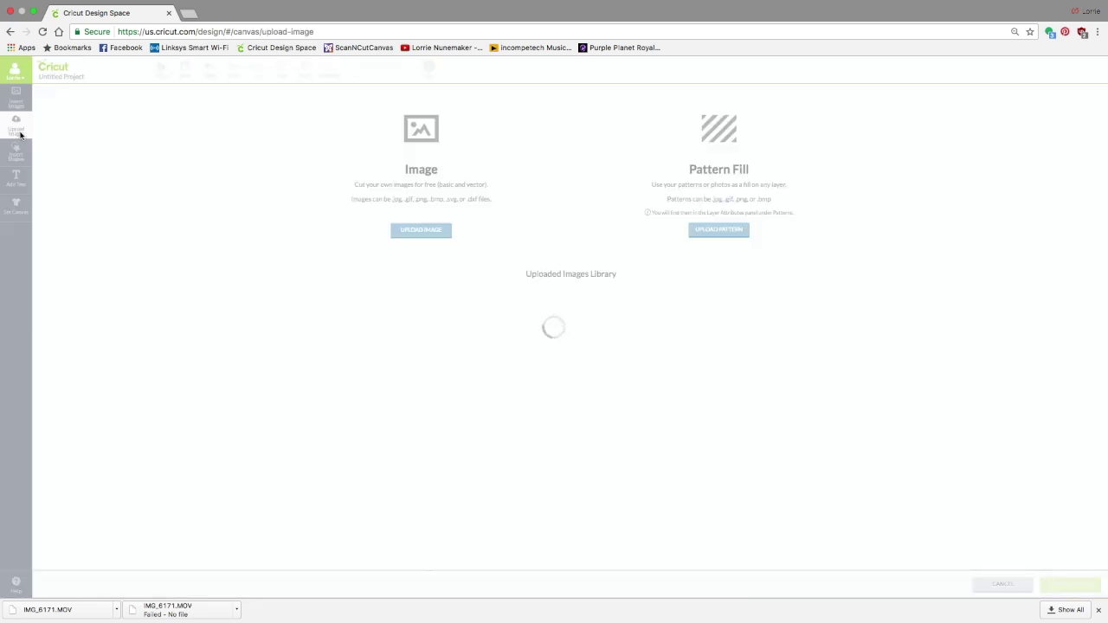
left_click(77, 314)
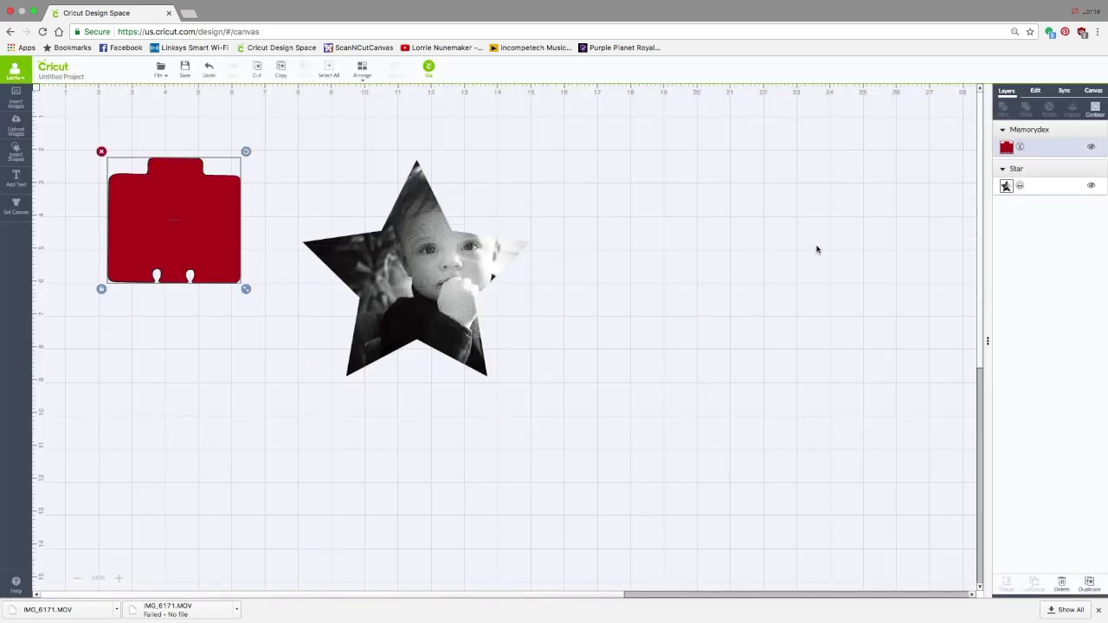
left_click(1006, 147)
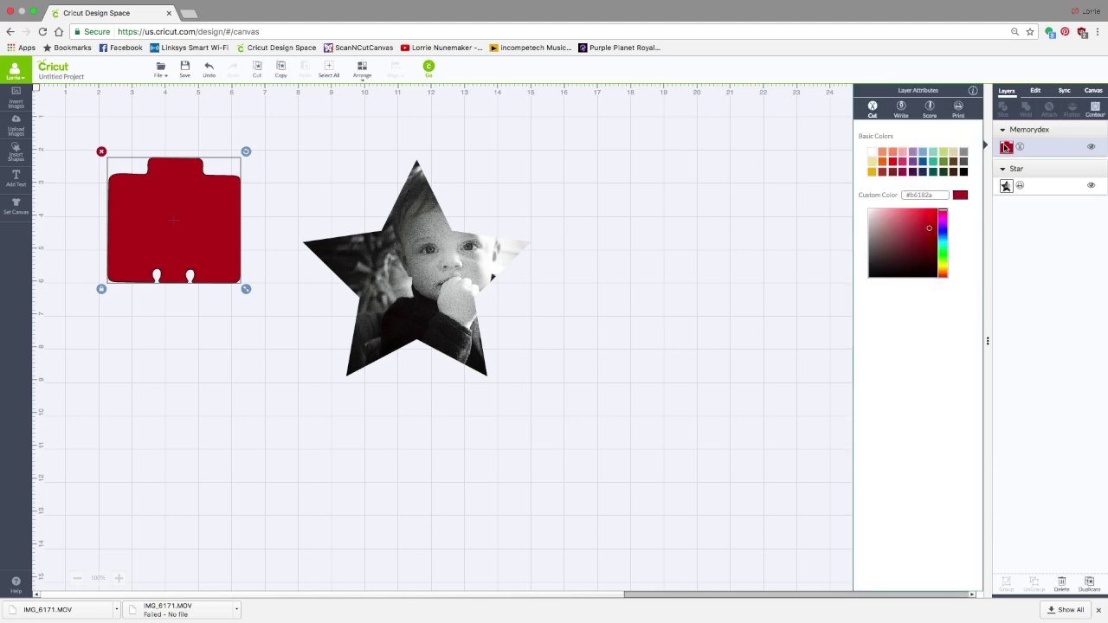
left_click(958, 107)
left_click(943, 125)
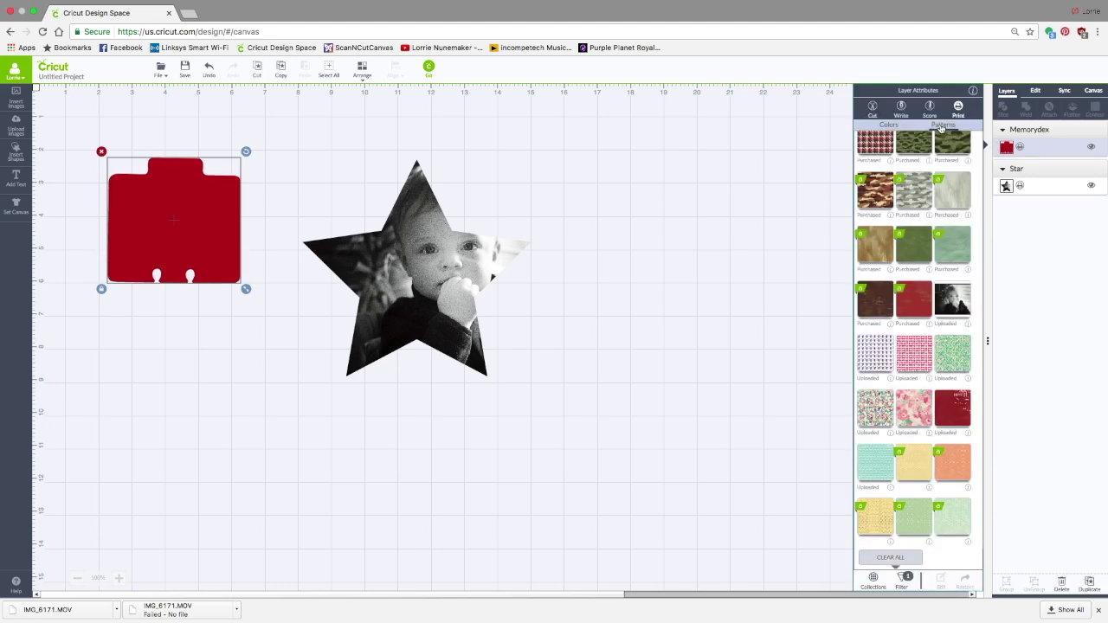
left_click(956, 296)
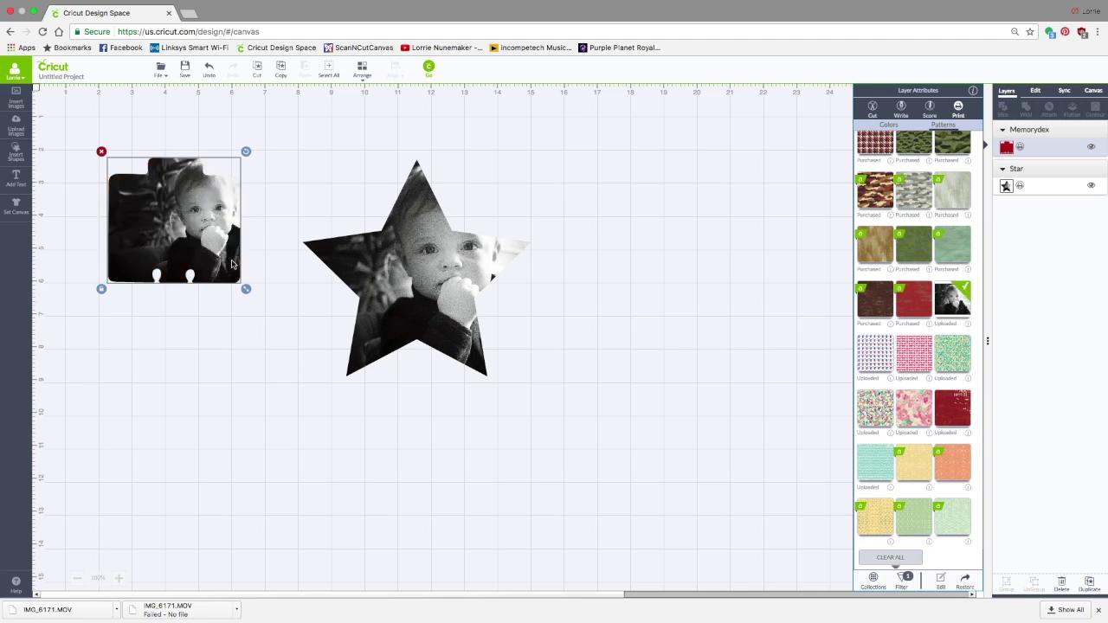
left_click_drag(199, 249, 202, 252)
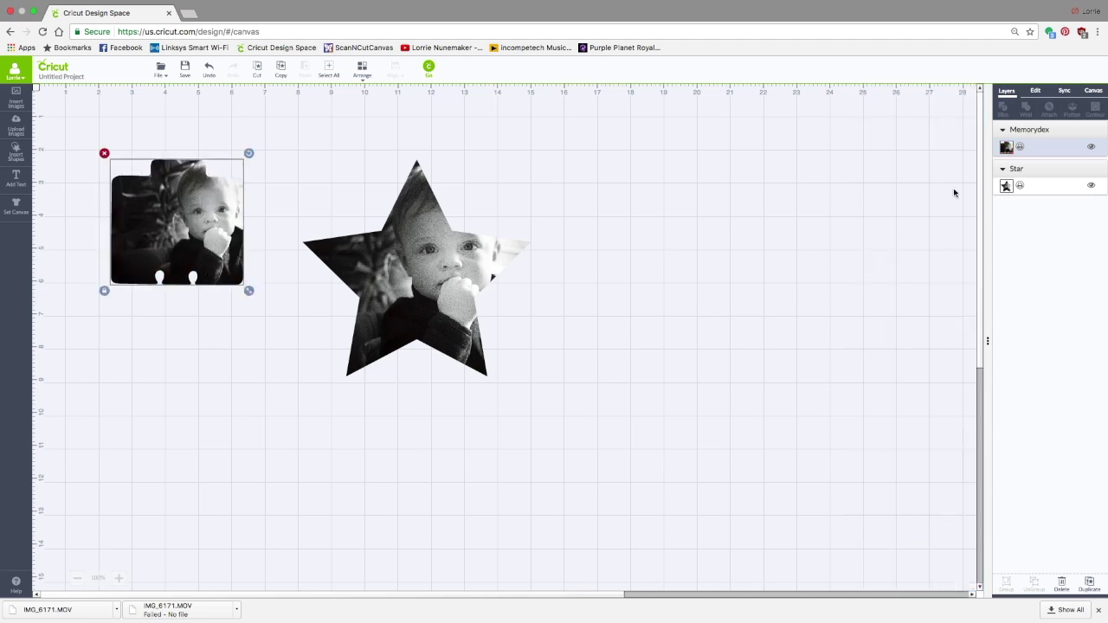
Step: Edit the card's photo fill, panning it horizontally to -10
left_click(1011, 149)
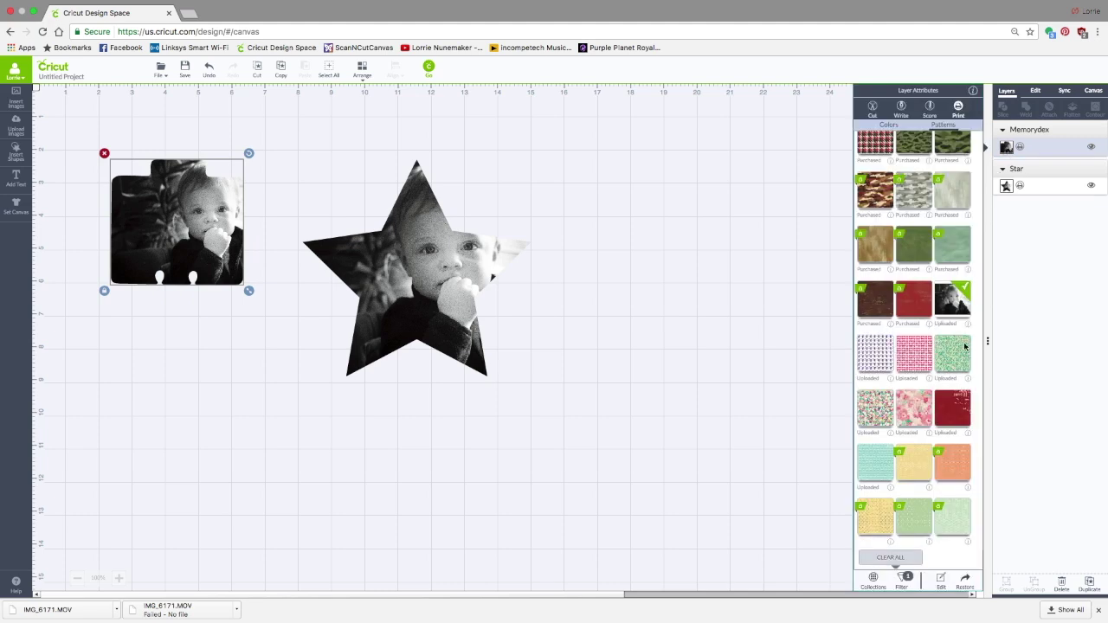
left_click(942, 581)
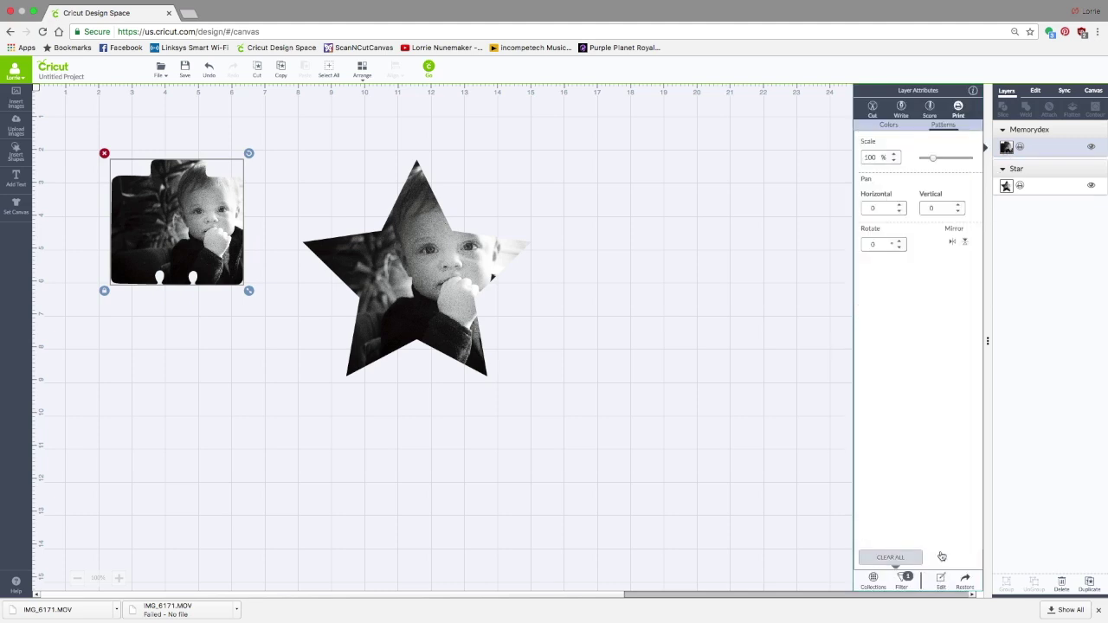
left_click_drag(933, 160, 933, 160)
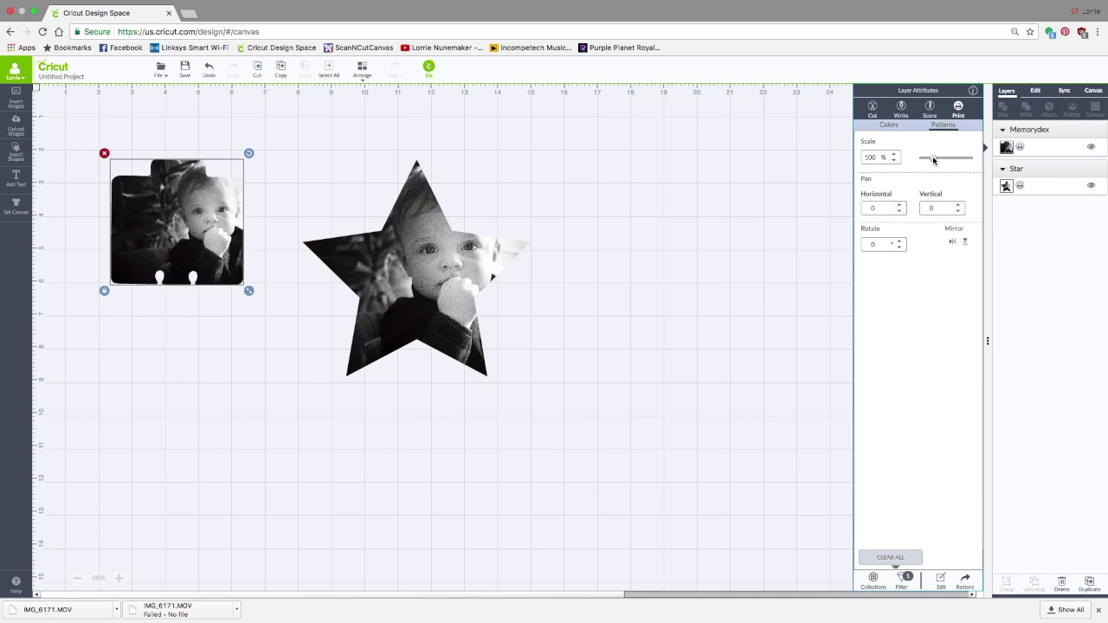
left_click(901, 205)
left_click(900, 213)
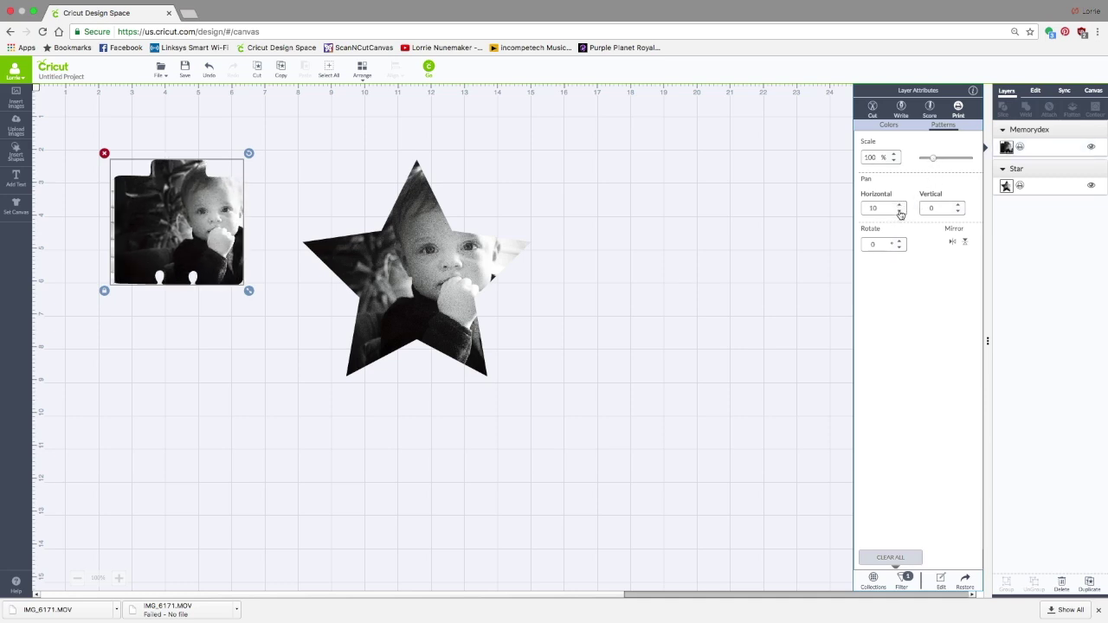
left_click(900, 213)
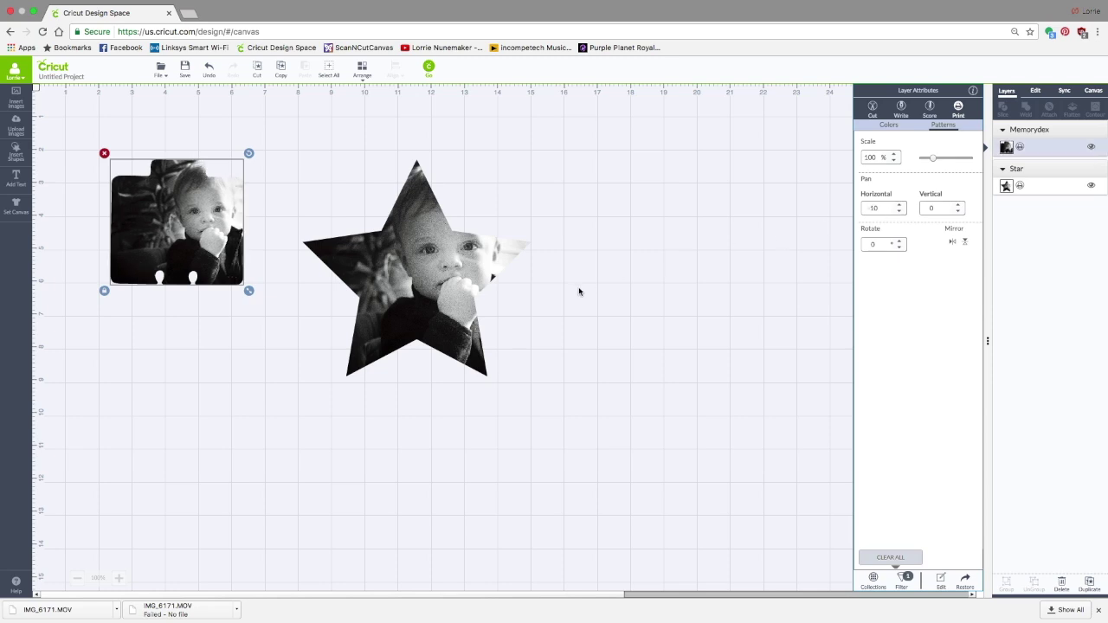
Step: Select the photo star and set its height to 5.5 in, making it 5.73 by 5.5 in
left_click(632, 290)
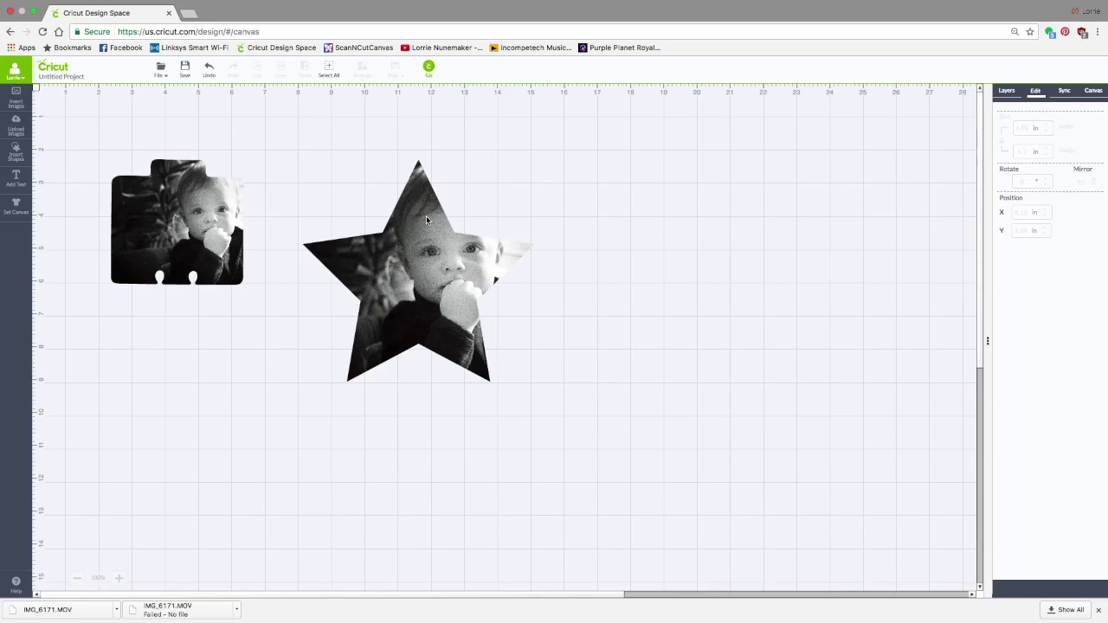
left_click(410, 269)
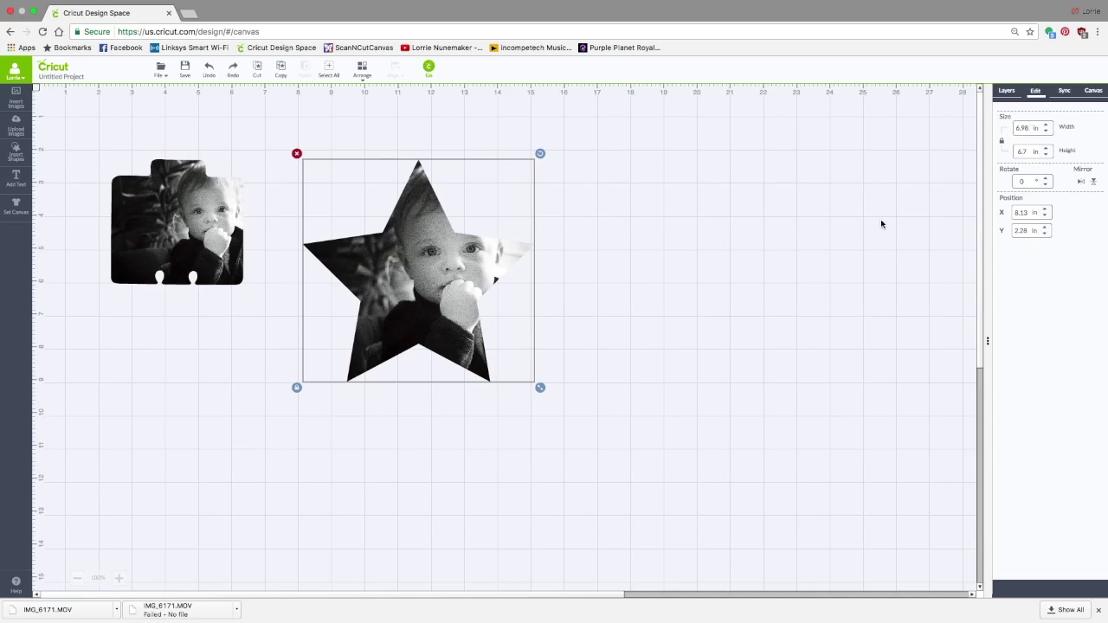
double_click(1027, 151)
type("5.5")
key("Return")
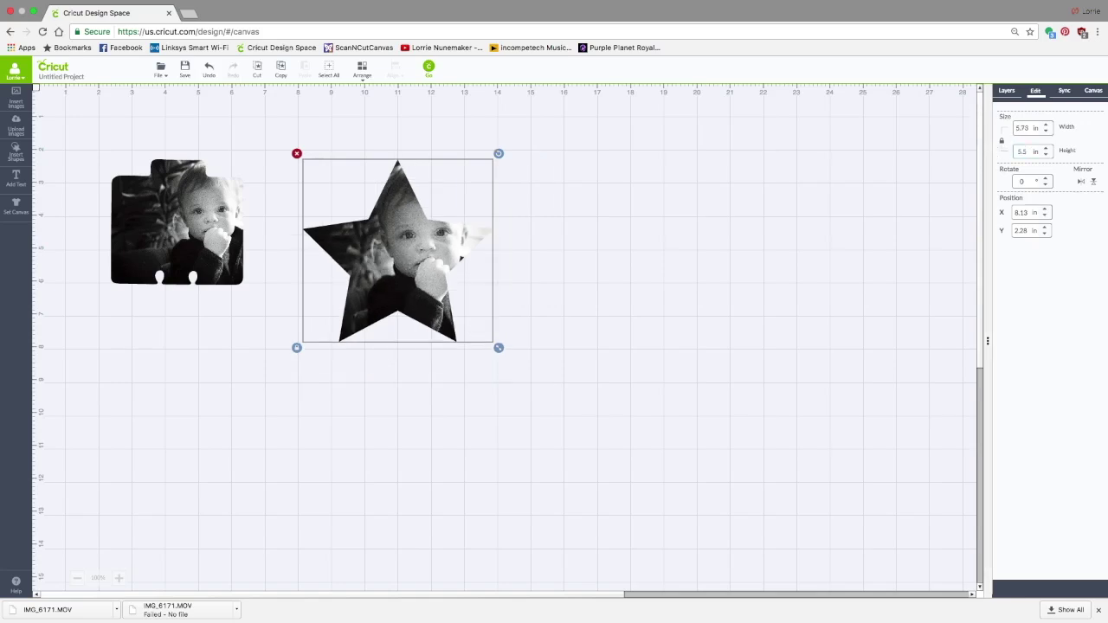
Step: Open the mat preview and check both print-then-cut mats: the photo card, then the star
left_click(427, 68)
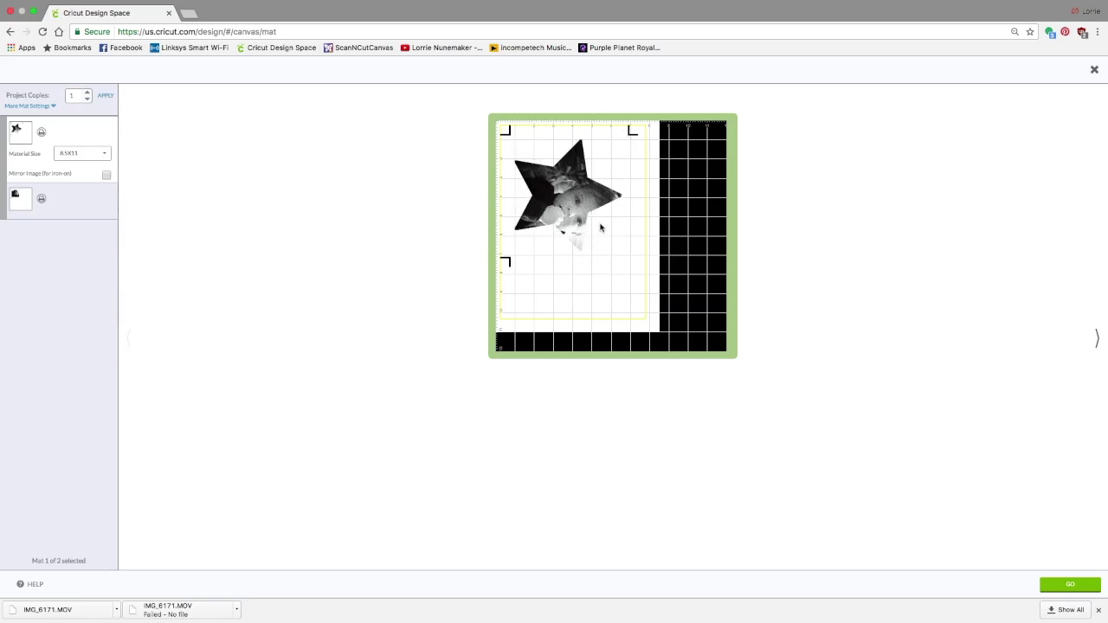
left_click(55, 210)
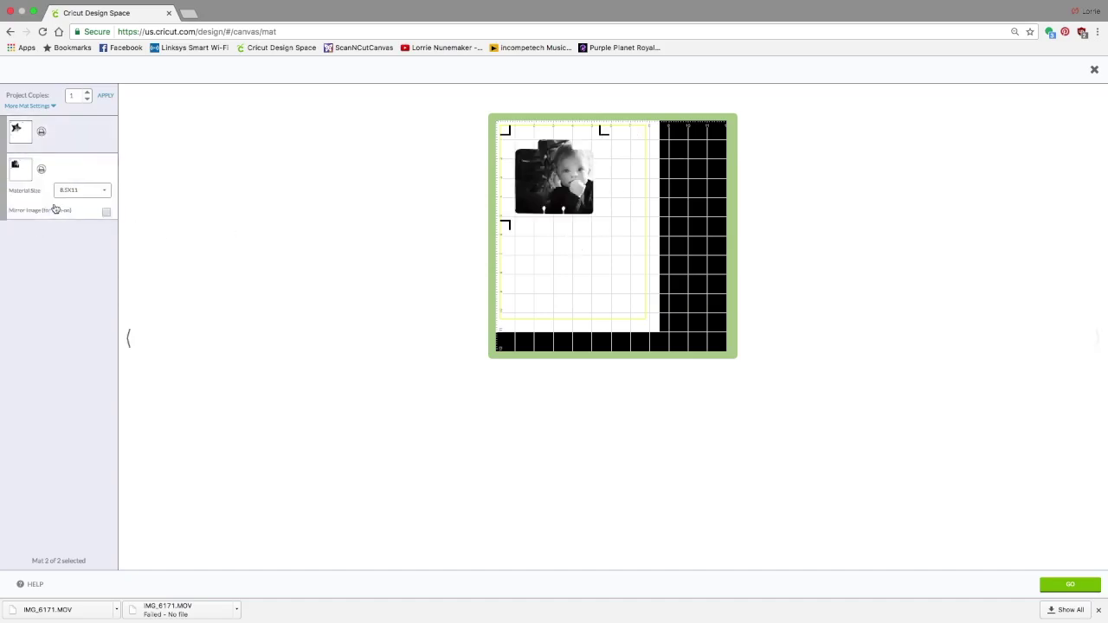
left_click(65, 143)
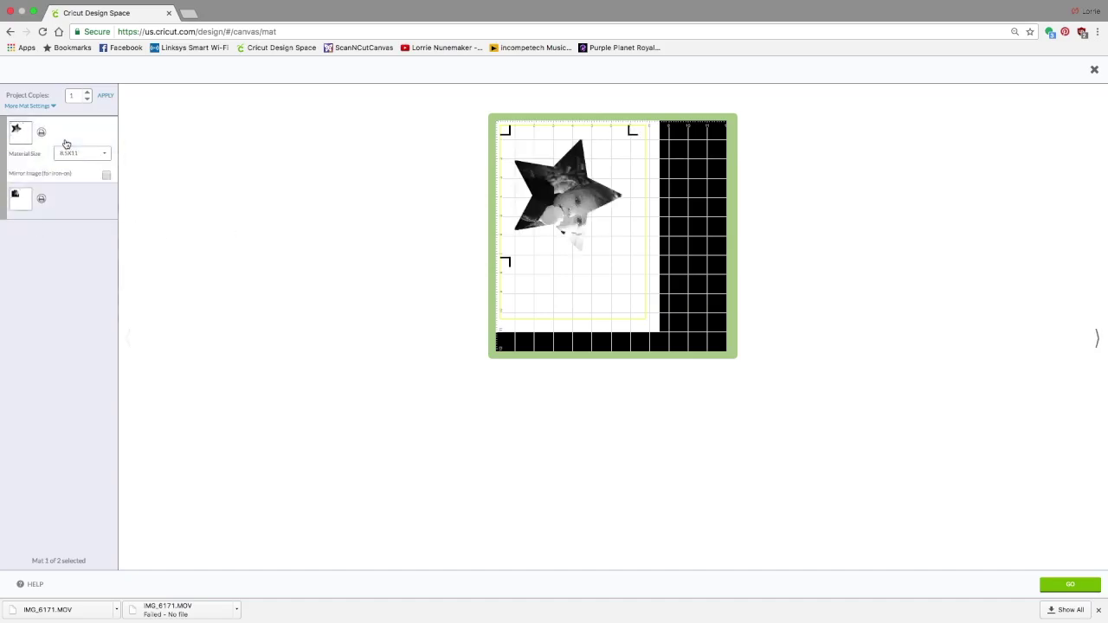